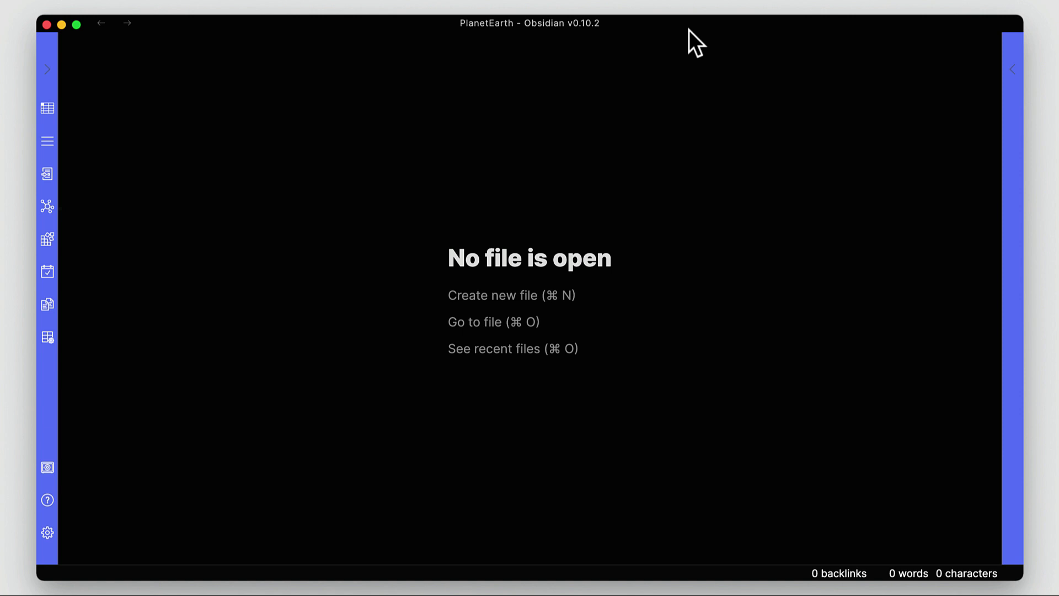
Step: Create a new note, split it vertically, and show the second copy in preview mode
{"action": "left_click", "coordinate": [552, 295]}
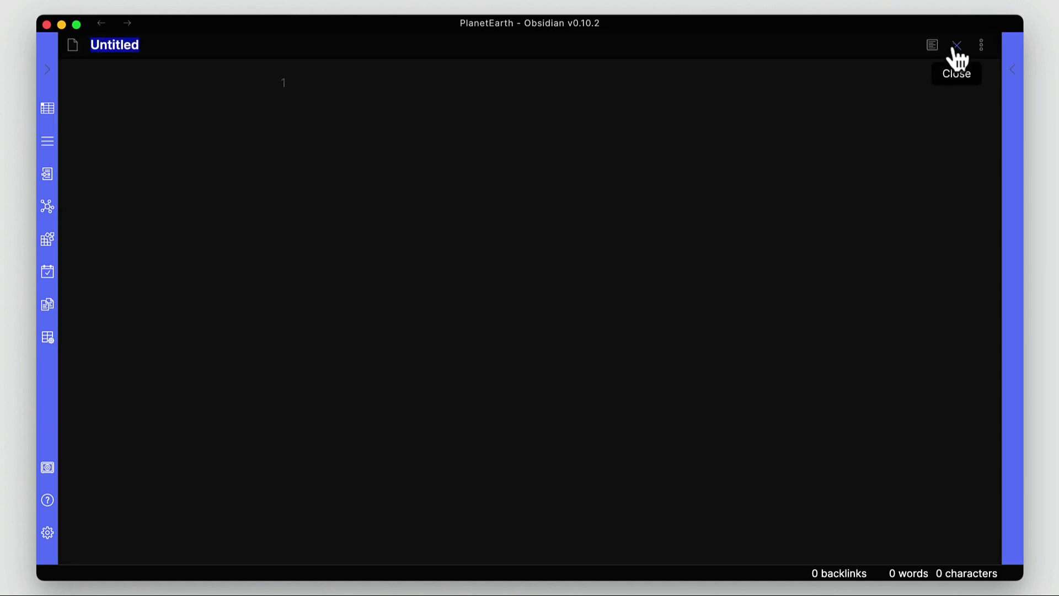
{"action": "left_click", "coordinate": [983, 45]}
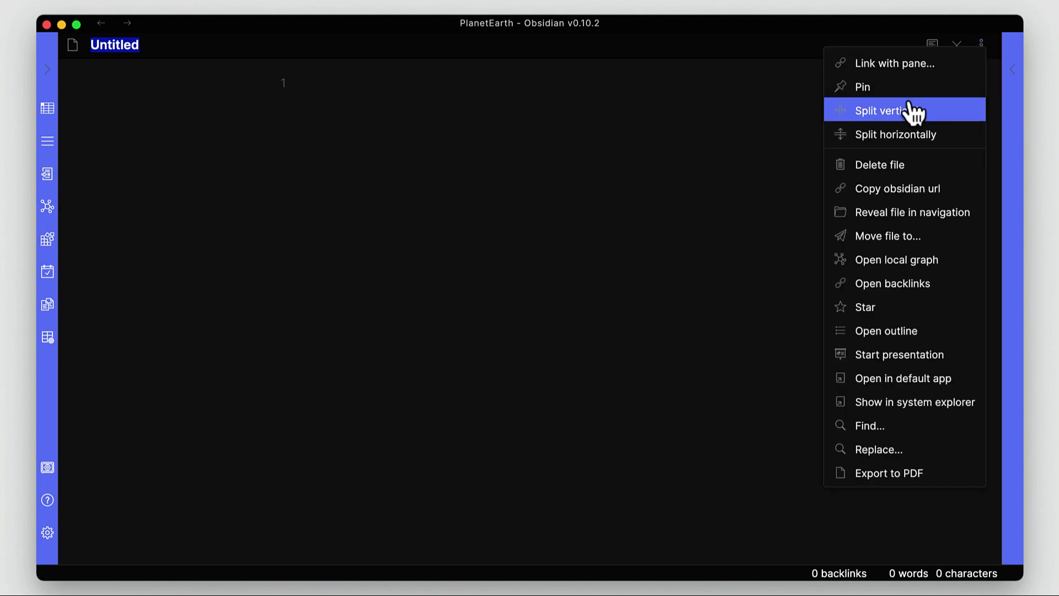
{"action": "left_click", "coordinate": [913, 111]}
{"action": "left_click", "coordinate": [933, 45]}
{"action": "left_click", "coordinate": [352, 173]}
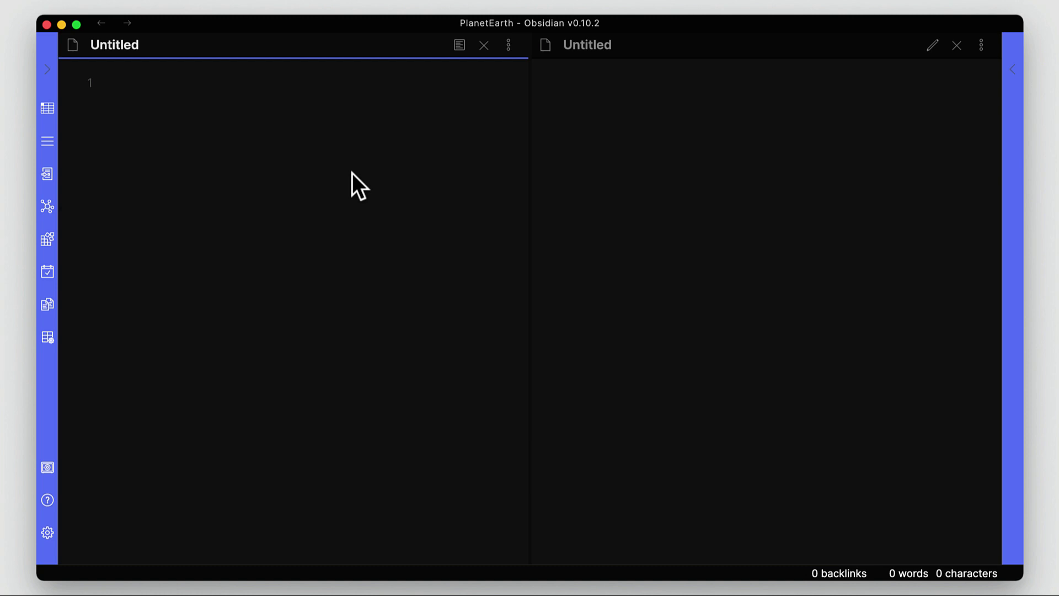
Step: Start a mermaid code block in the note and declare the diagram as graph TB
{"action": "type", "text": "```"}
{"action": "key", "text": "Return"}
{"action": "type", "text": "mermaid "}
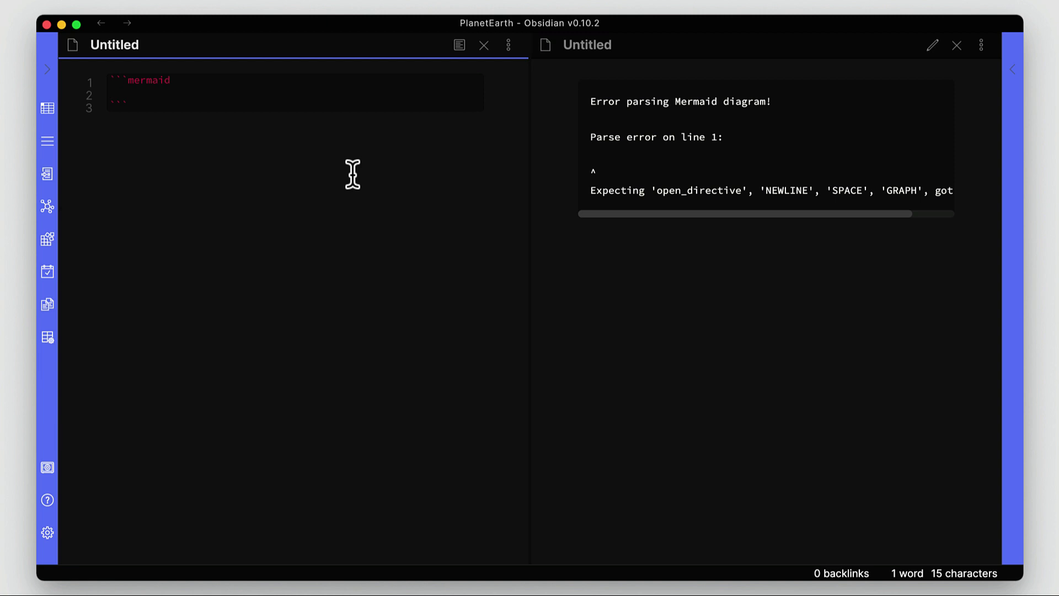
{"action": "type", "text": "grap"}
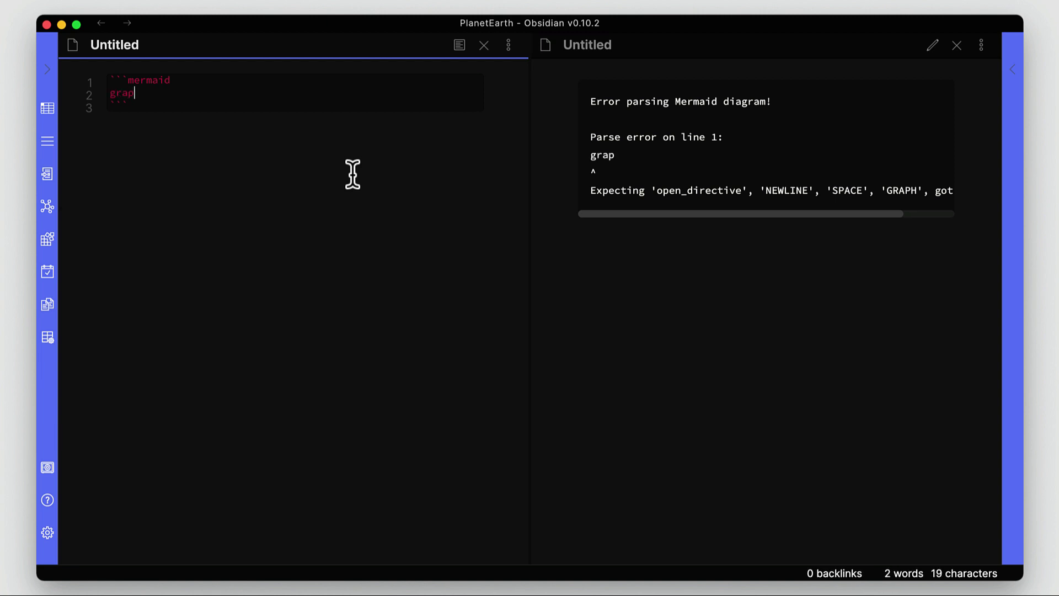
{"action": "type", "text": "h TB"}
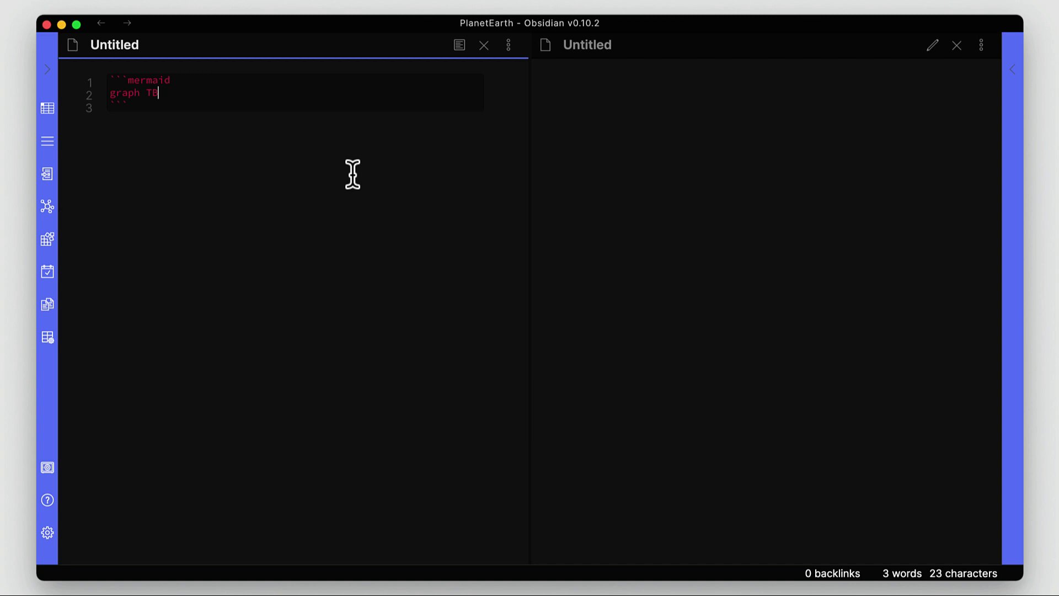
Step: Add an indented link line reading A --> B below the graph declaration
{"action": "key", "text": "Return"}
{"action": "key", "text": "Tab"}
{"action": "type", "text": "A "}
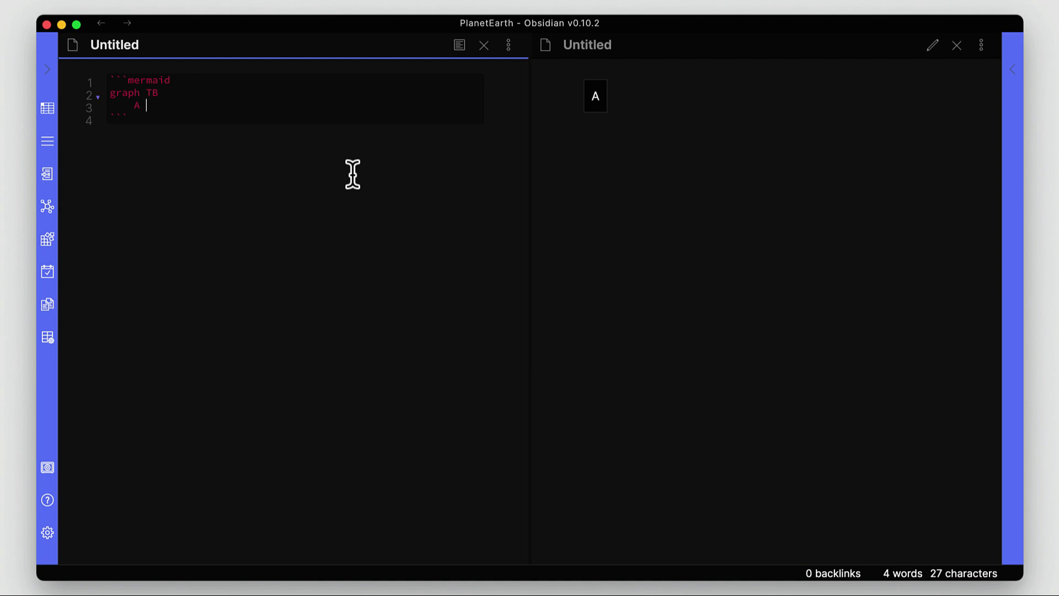
{"action": "type", "text": "-->"}
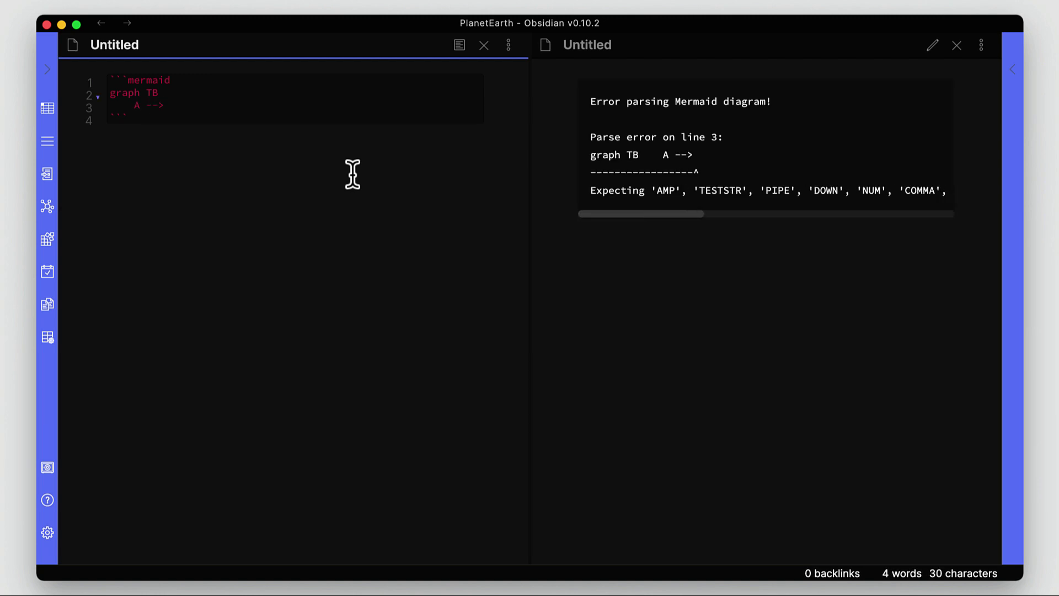
{"action": "type", "text": " B"}
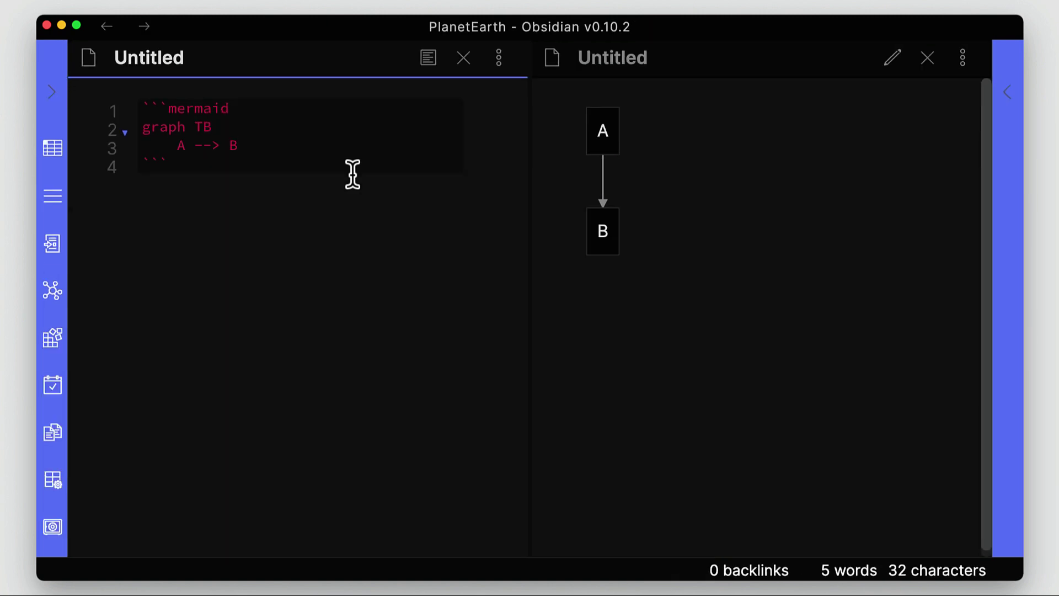
{"action": "key", "text": "Left"}
{"action": "key", "text": "Left"}
{"action": "key", "text": "Left"}
{"action": "key", "text": "Left"}
{"action": "key", "text": "Right"}
{"action": "key", "text": "Right"}
{"action": "key", "text": "Right"}
{"action": "key", "text": "Right"}
{"action": "key", "text": "Right"}
{"action": "key", "text": "Right"}
{"action": "key", "text": "Left"}
{"action": "key", "text": "Left"}
{"action": "key", "text": "Left"}
{"action": "key", "text": "Left"}
{"action": "key", "text": "Left"}
{"action": "key", "text": "Left"}
{"action": "key", "text": "Right"}
{"action": "key", "text": "Right"}
{"action": "key", "text": "Right"}
{"action": "key", "text": "Right"}
{"action": "key", "text": "Right"}
{"action": "left_click_drag", "start_coordinate": [177, 147], "coordinate": [239, 165]}
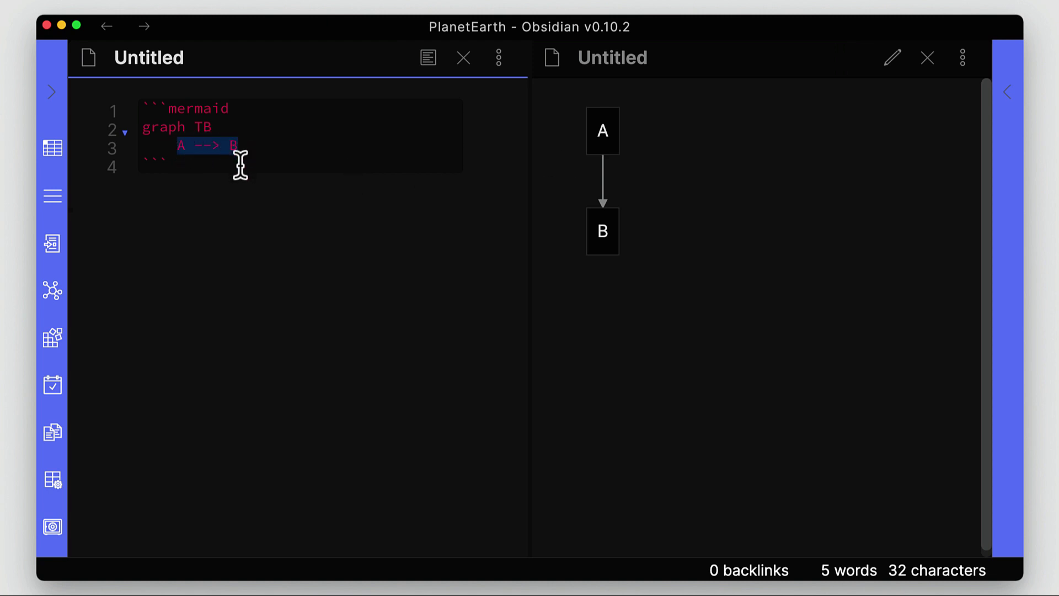
{"action": "left_click", "coordinate": [210, 134]}
{"action": "left_click_drag", "start_coordinate": [184, 127], "coordinate": [143, 127]}
{"action": "left_click", "coordinate": [199, 130]}
Step: Set the graph direction in the mermaid block to LR
{"action": "double_click", "coordinate": [208, 128]}
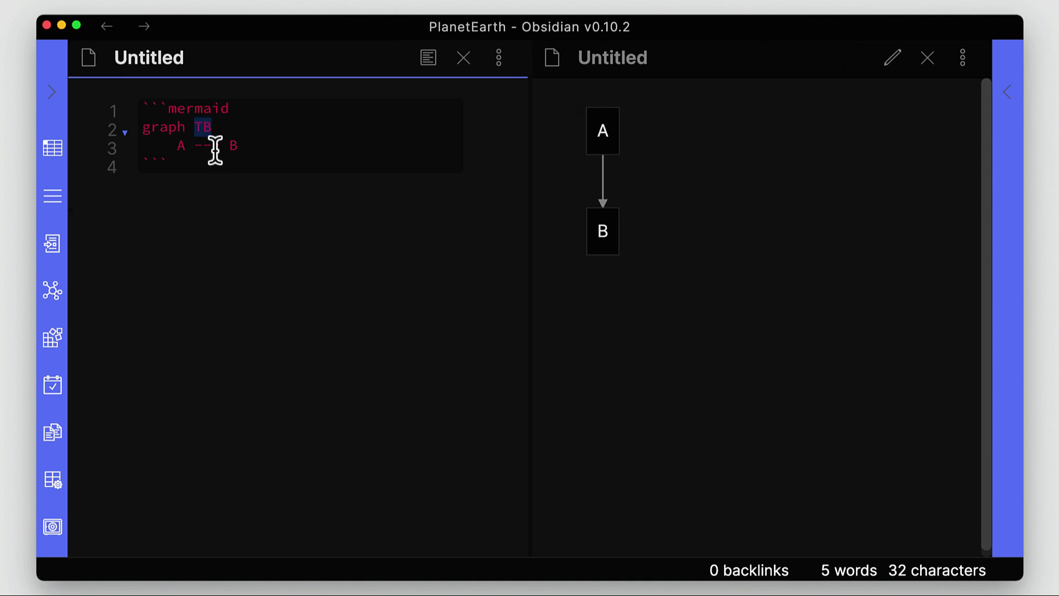
{"action": "type", "text": "LE"}
{"action": "key", "text": "BackSpace"}
{"action": "type", "text": "R"}
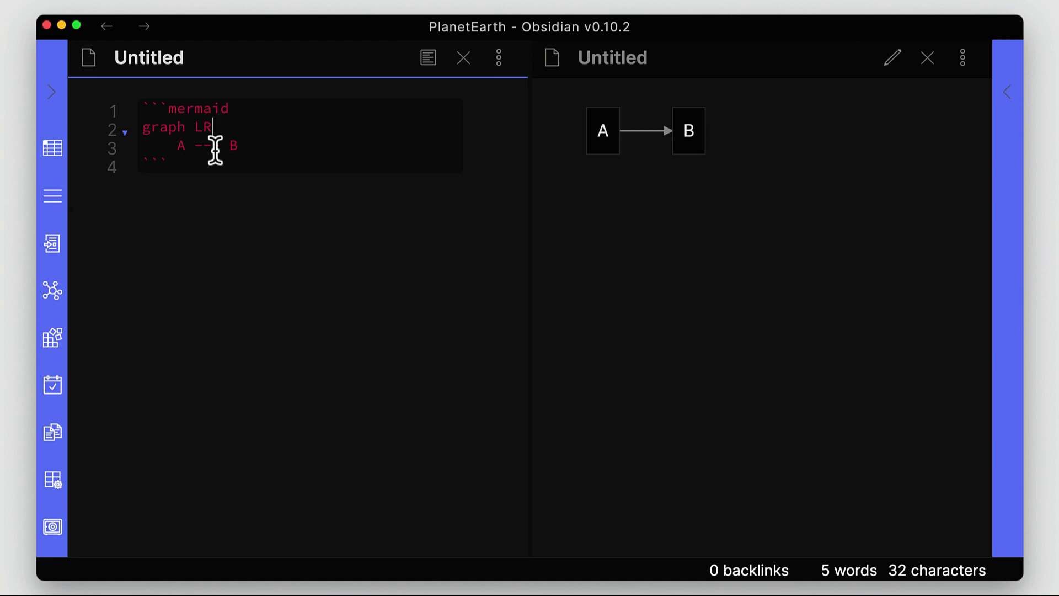
Step: Try the graph directions RL and BT in turn on the declaration line
{"action": "key", "text": "BackSpace"}
{"action": "key", "text": "BackSpace"}
{"action": "type", "text": "RL"}
{"action": "key", "text": "BackSpace"}
{"action": "key", "text": "BackSpace"}
{"action": "type", "text": "BT"}
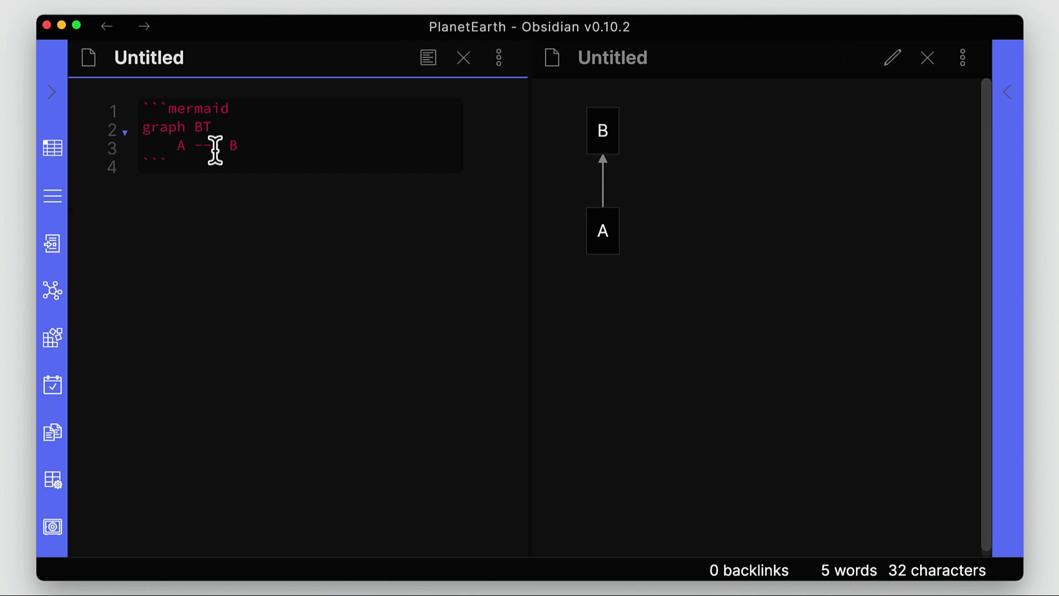
Step: Try the graph direction TB and remove the direction from the declaration line
{"action": "key", "text": "BackSpace"}
{"action": "key", "text": "BackSpace"}
{"action": "type", "text": "TB"}
{"action": "key", "text": "BackSpace"}
{"action": "key", "text": "BackSpace"}
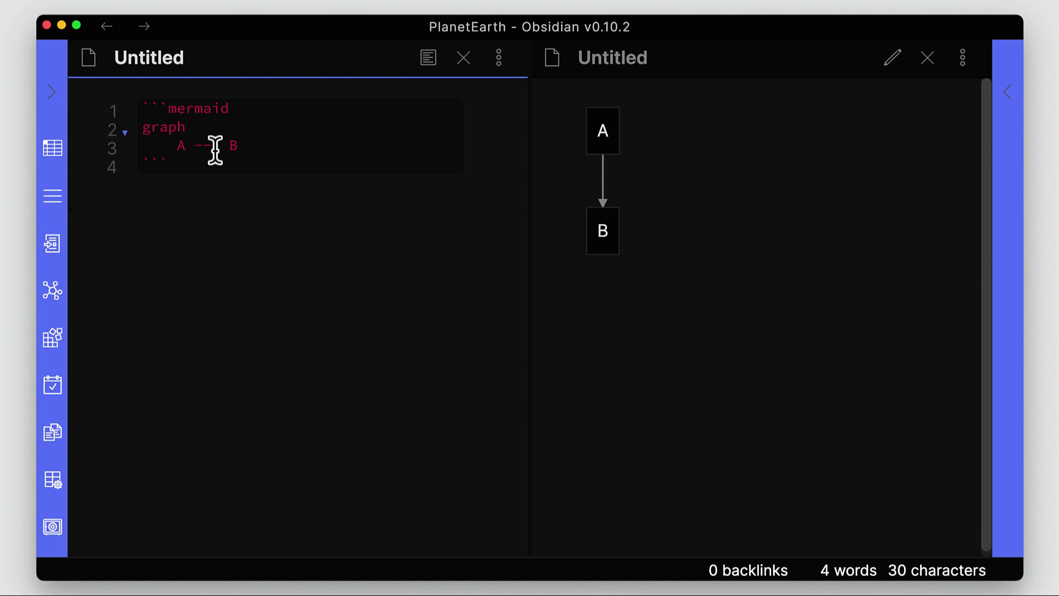
Step: Set the graph direction to LR and label the arrow from A to B as |Text Link|
{"action": "type", "text": "LR     A -->"}
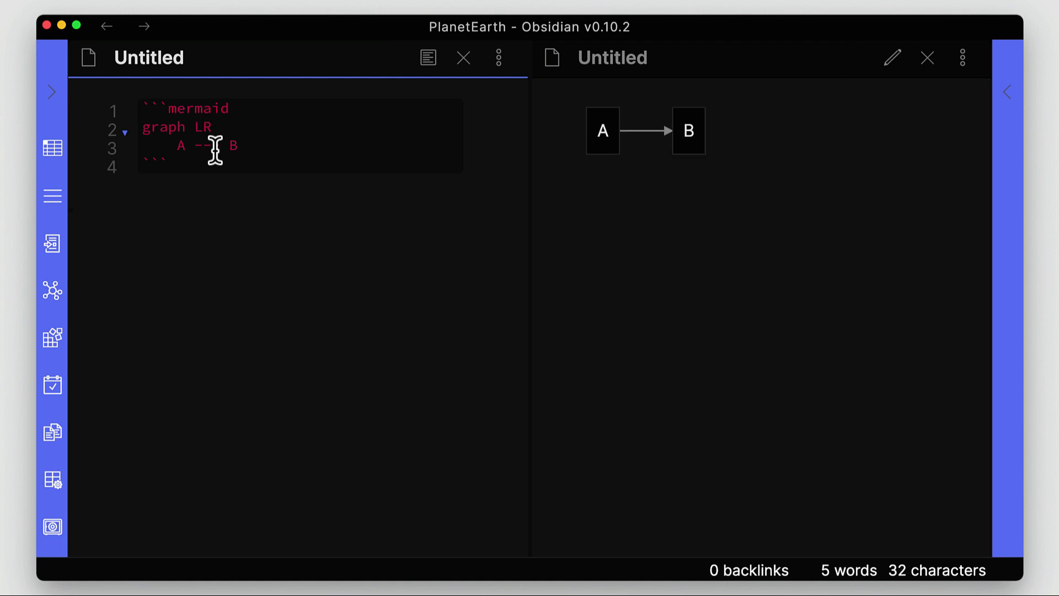
{"action": "type", "text": "|"}
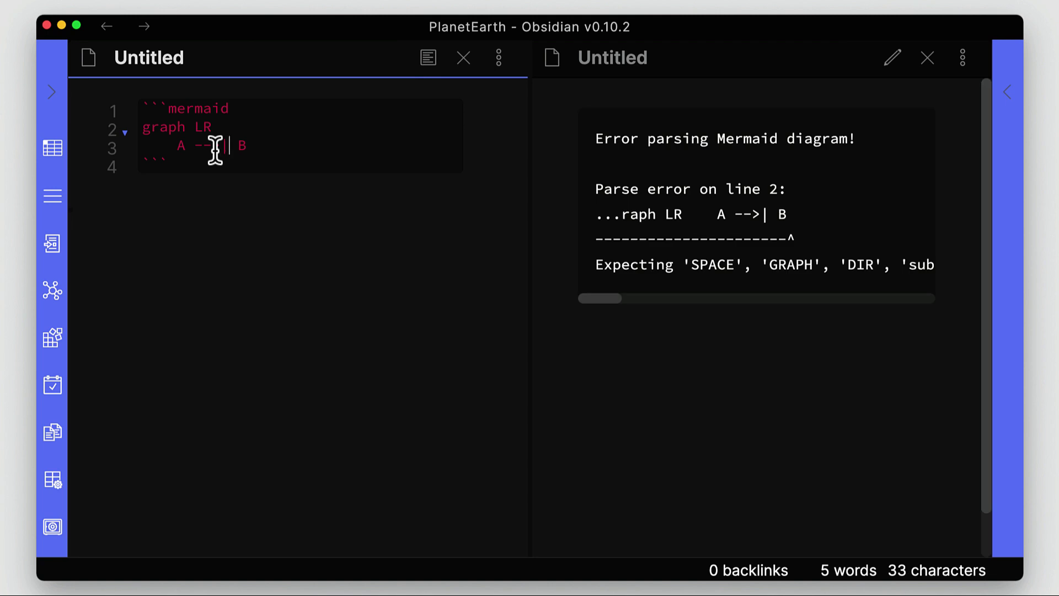
{"action": "type", "text": "Text Li"}
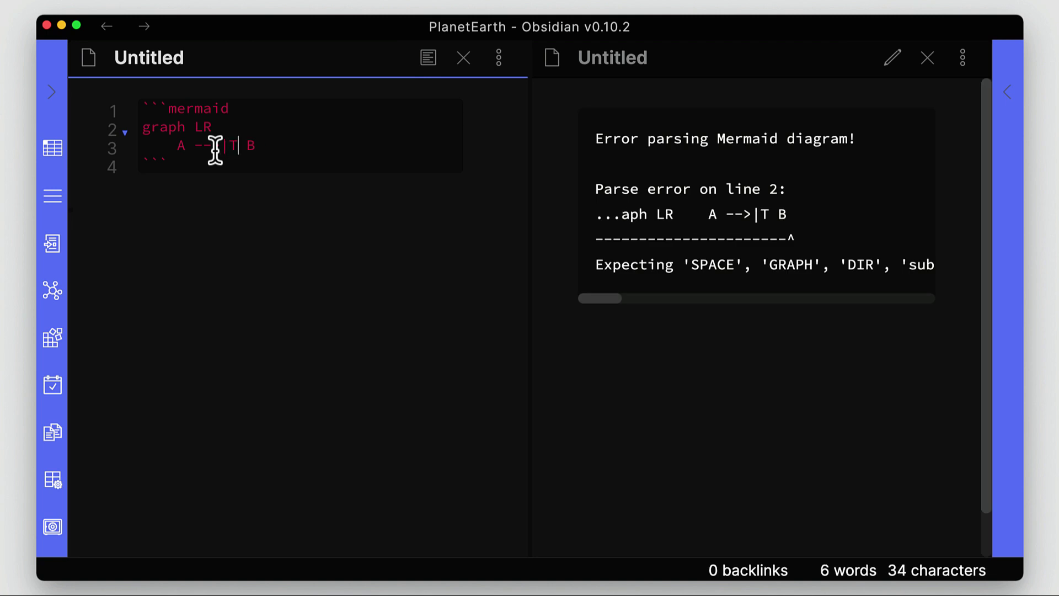
{"action": "type", "text": "nk|"}
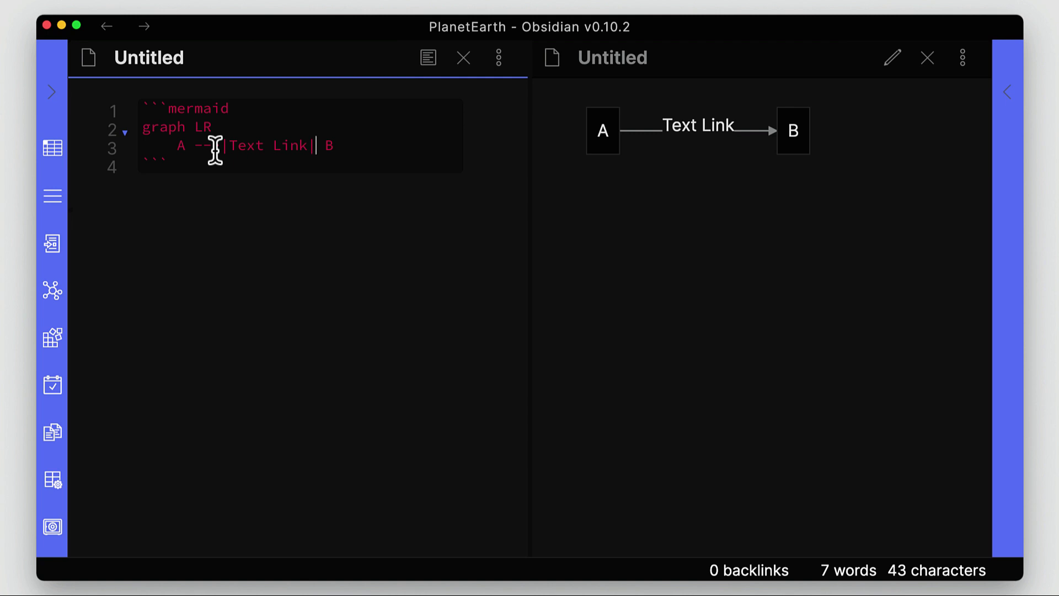
Step: Extend the link line after B with --> C to chain a third node
{"action": "key", "text": "Right"}
{"action": "key", "text": "Right"}
{"action": "type", "text": "__"}
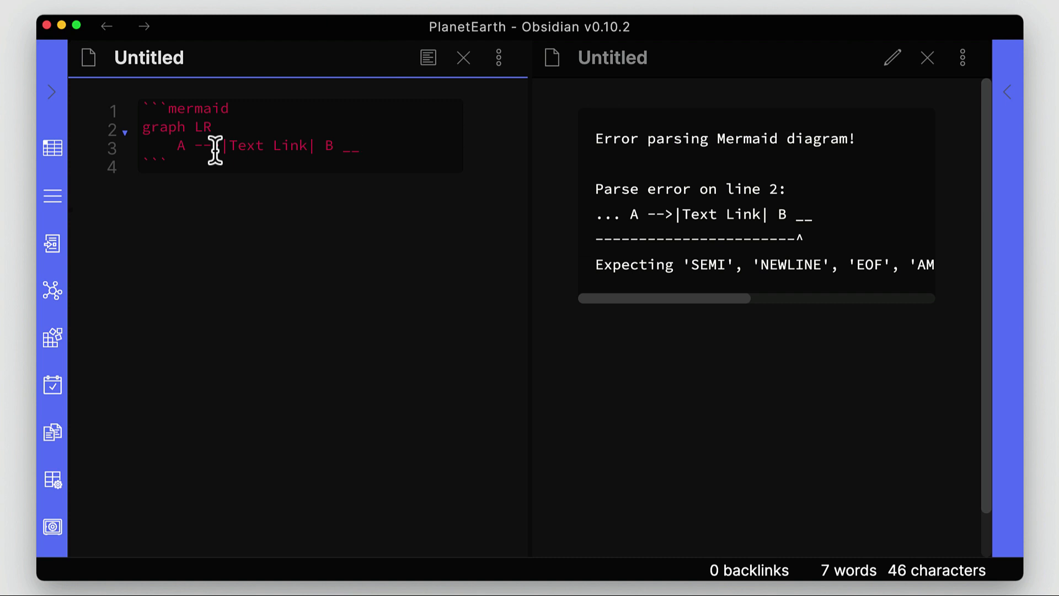
{"action": "key", "text": "BackSpace"}
{"action": "key", "text": "BackSpace"}
{"action": "type", "text": "--"}
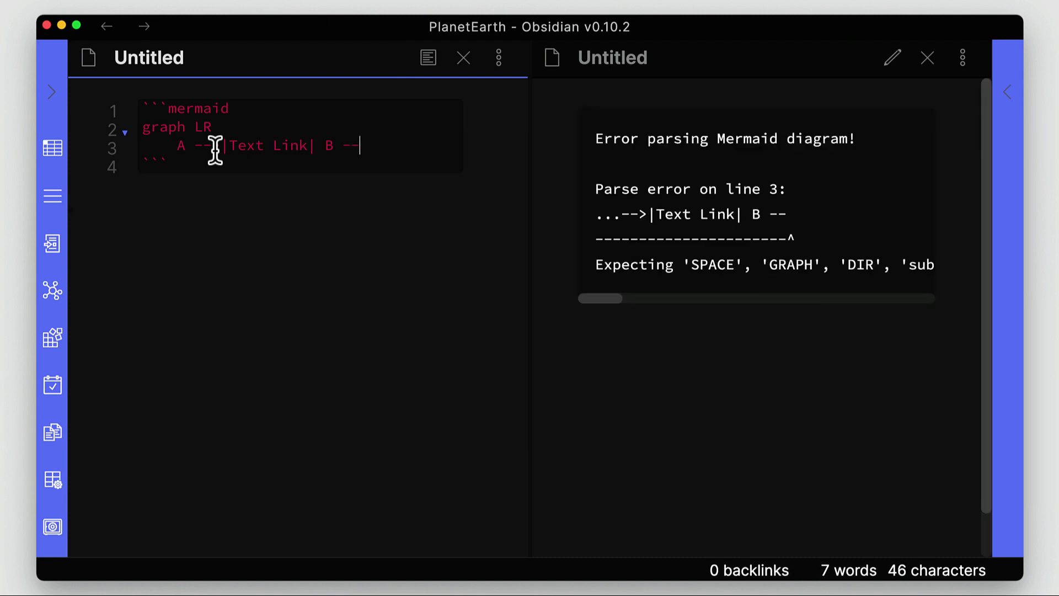
{"action": "type", "text": "> C"}
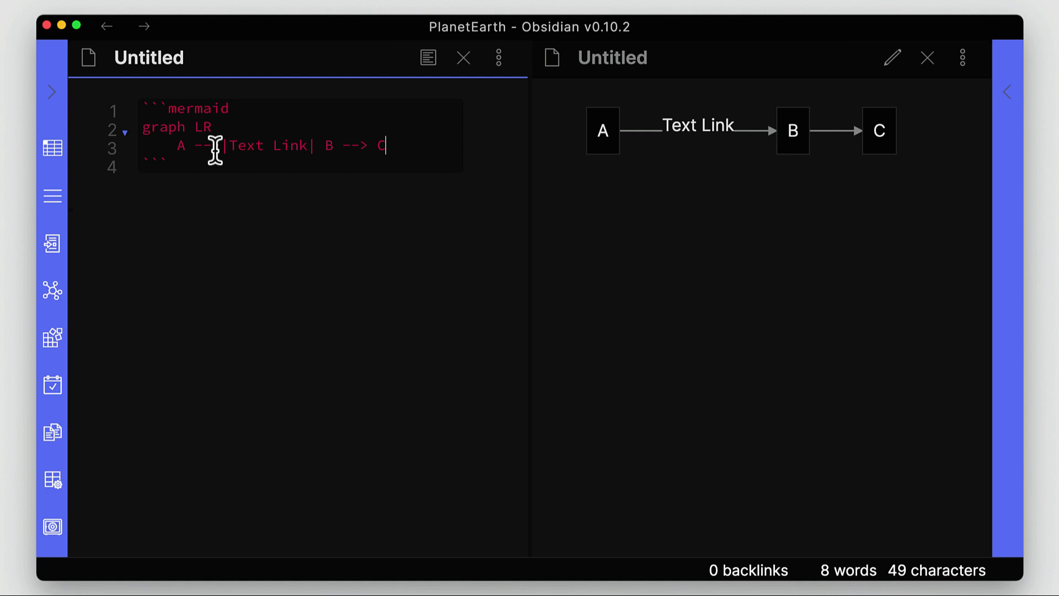
Step: Move the second link onto its own line as B --> C
{"action": "key", "text": "Left"}
{"action": "key", "text": "Left"}
{"action": "key", "text": "Left"}
{"action": "key", "text": "Left"}
{"action": "key", "text": "Left"}
{"action": "key", "text": "Return"}
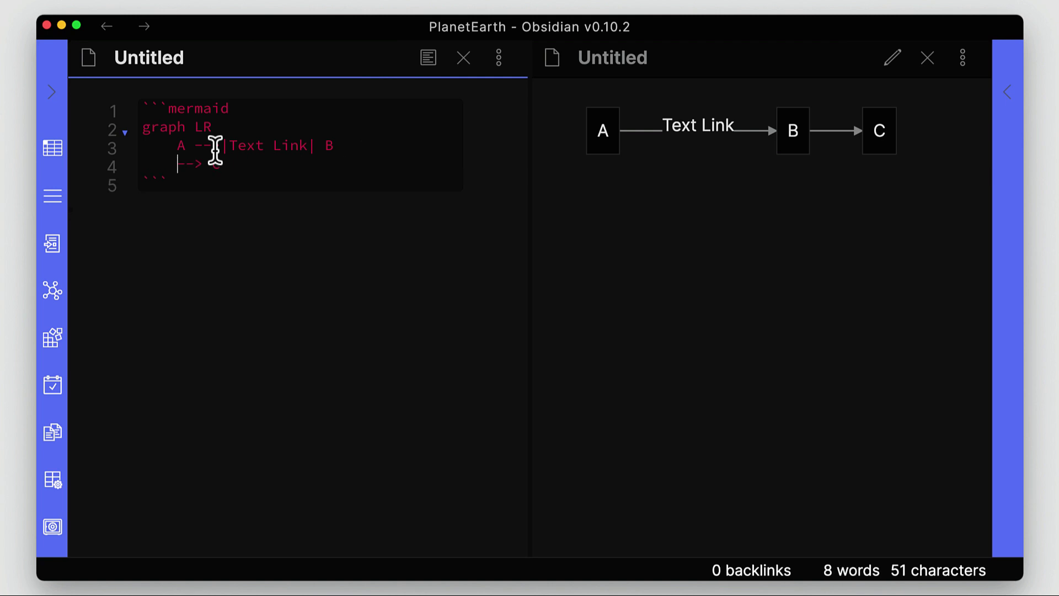
{"action": "type", "text": "B"}
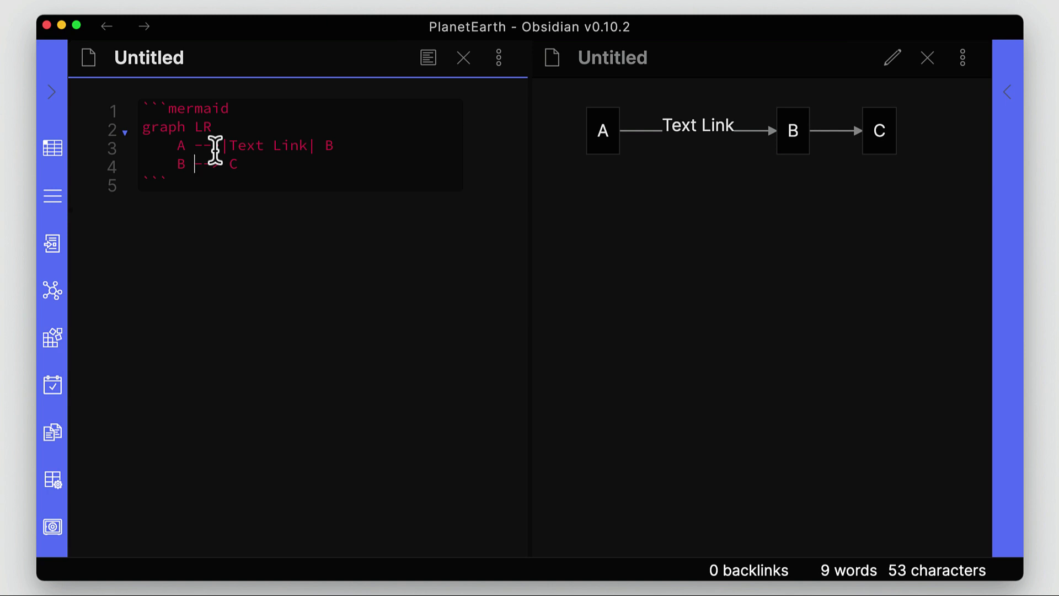
Step: Delete the B --> C line and undo the deletion
{"action": "left_click_drag", "start_coordinate": [176, 163], "coordinate": [241, 163]}
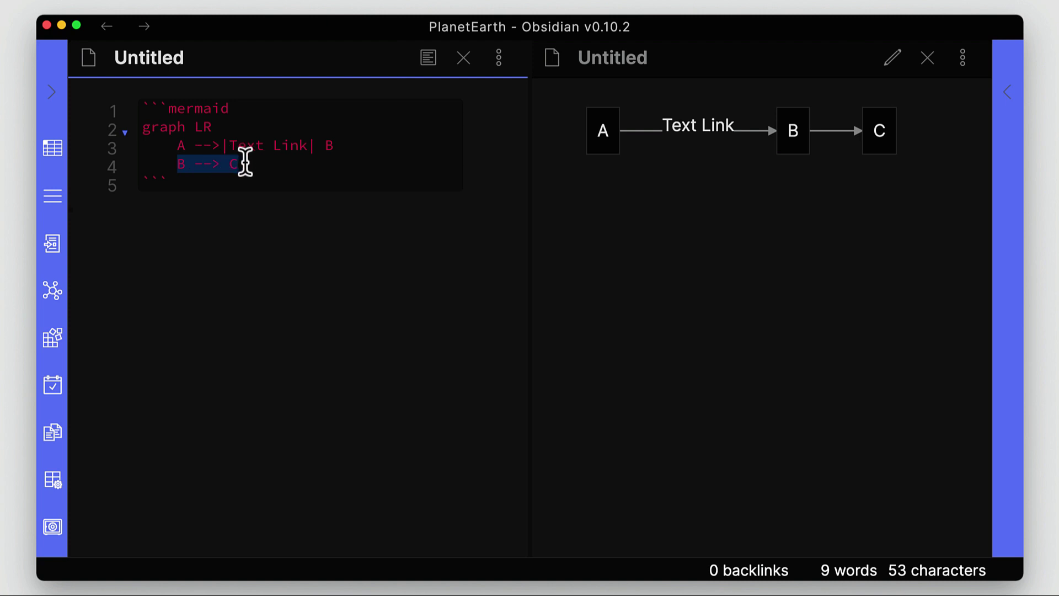
{"action": "key", "text": "BackSpace"}
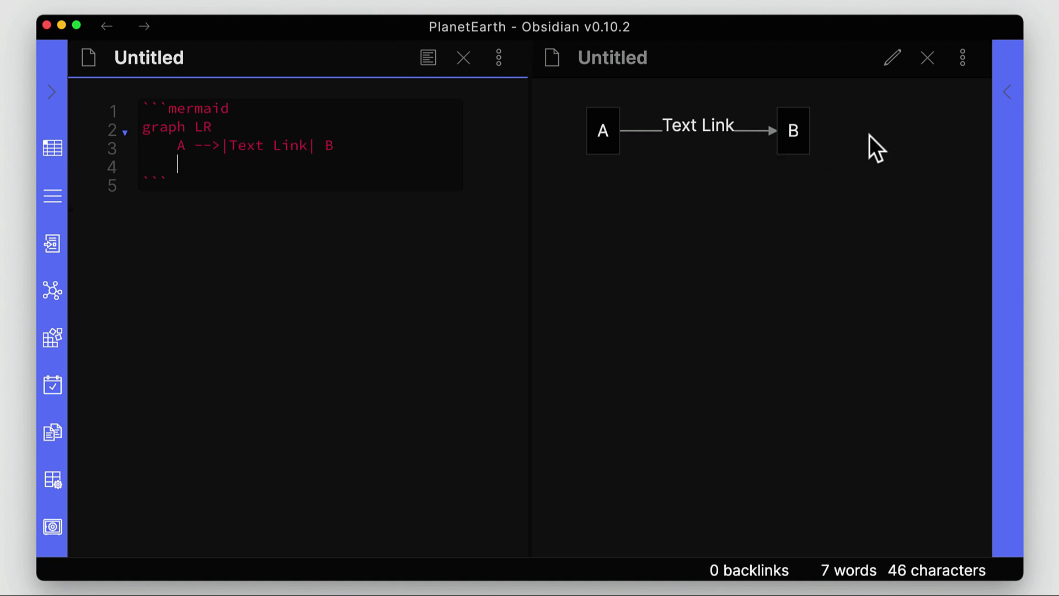
{"action": "key", "text": "super+z"}
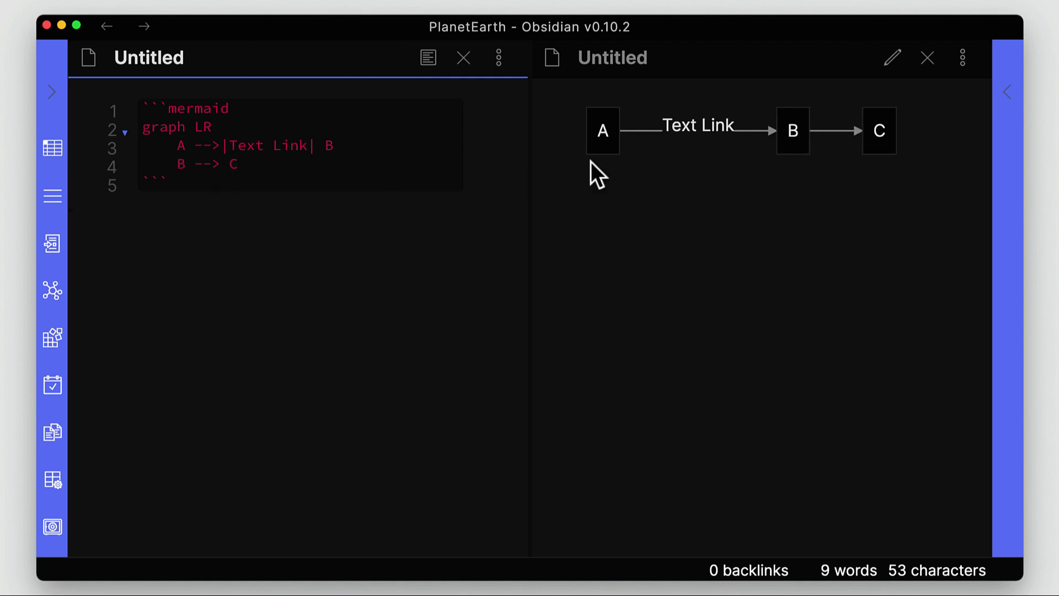
Step: Add an empty line below the B --> C link
{"action": "left_click", "coordinate": [362, 151]}
{"action": "left_click", "coordinate": [256, 168]}
{"action": "key", "text": "Return"}
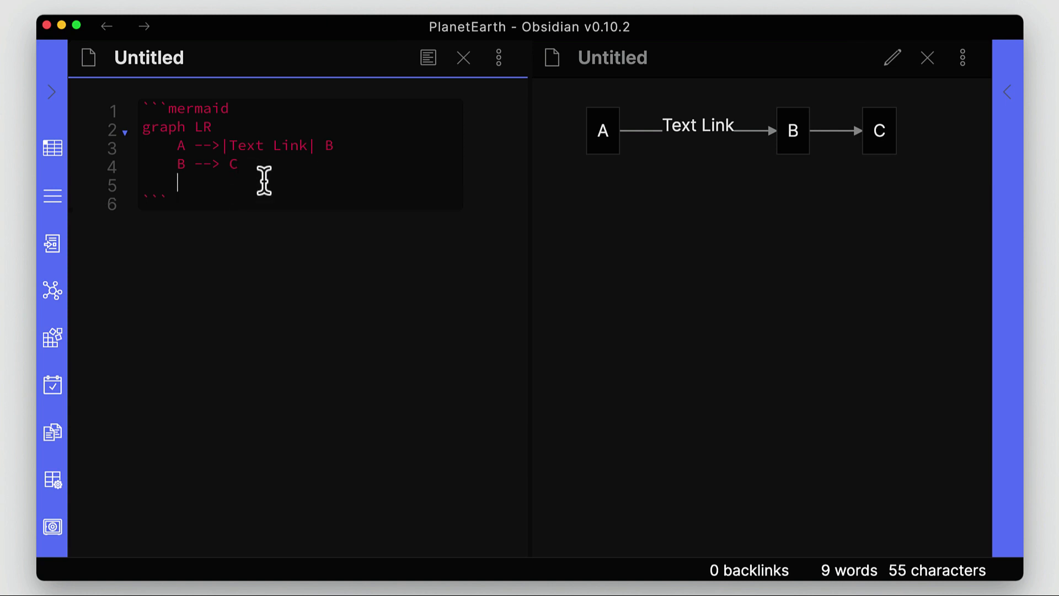
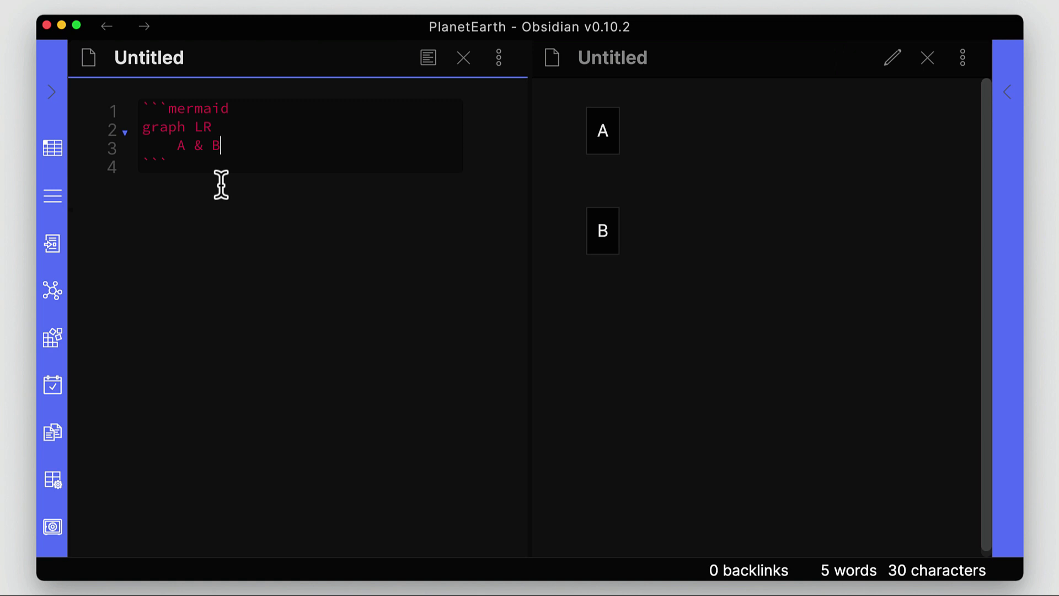
Step: Add a line reading C & D below the A & B line
{"action": "key", "text": "Return"}
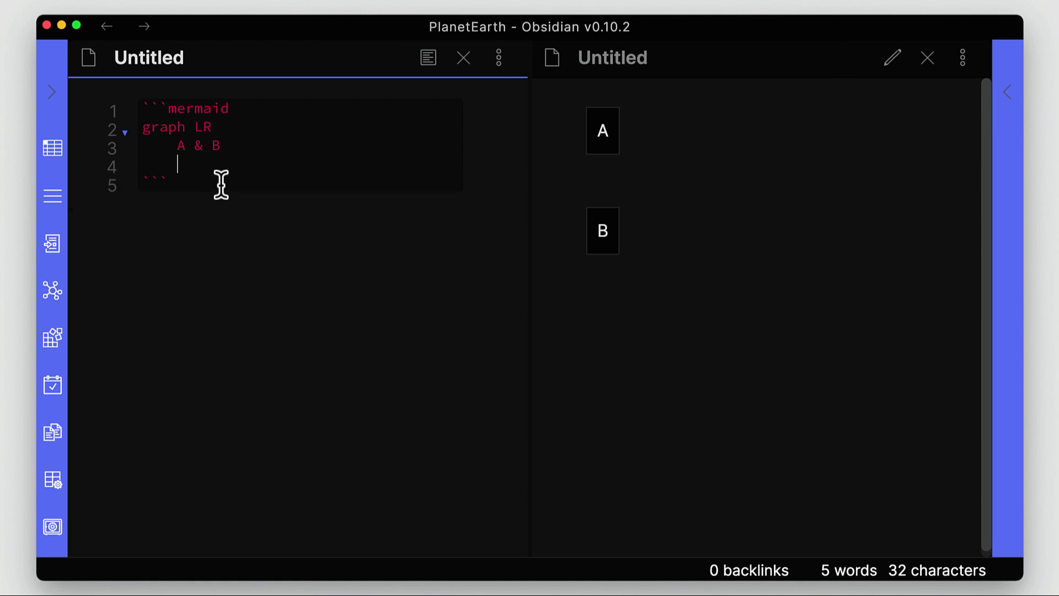
{"action": "type", "text": "C & "}
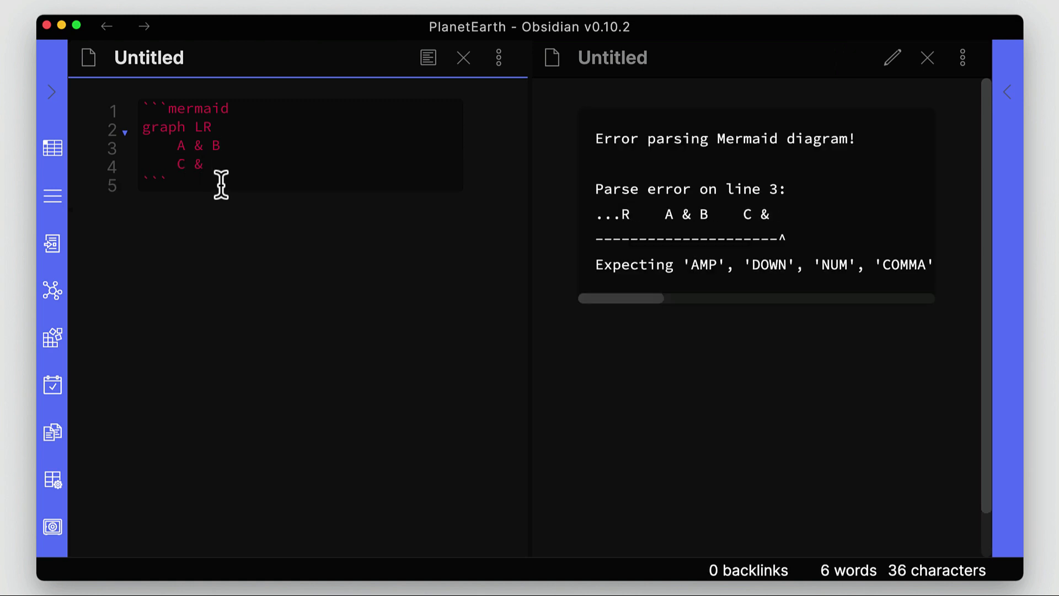
{"action": "type", "text": "D"}
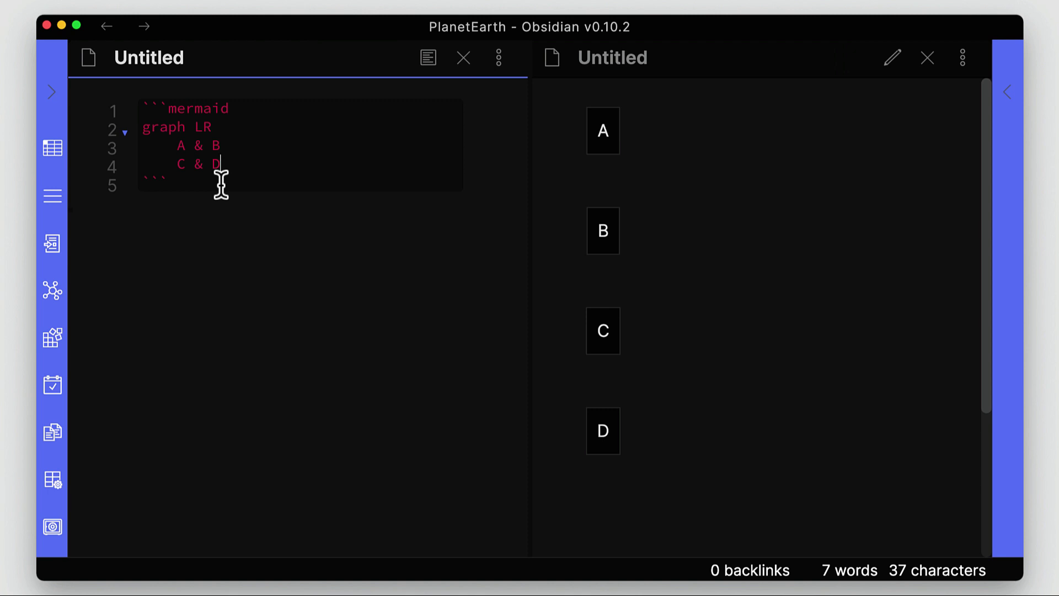
Step: Join the C & D line onto the A & B line and link the two groups with -->
{"action": "key", "text": "Up"}
{"action": "key", "text": "Delete"}
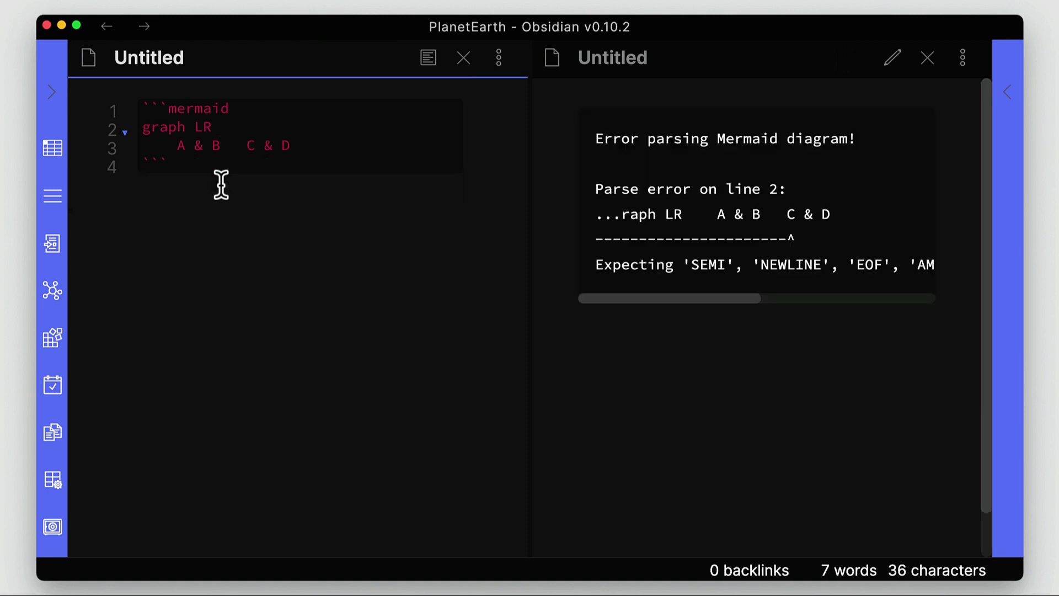
{"action": "type", "text": "-->"}
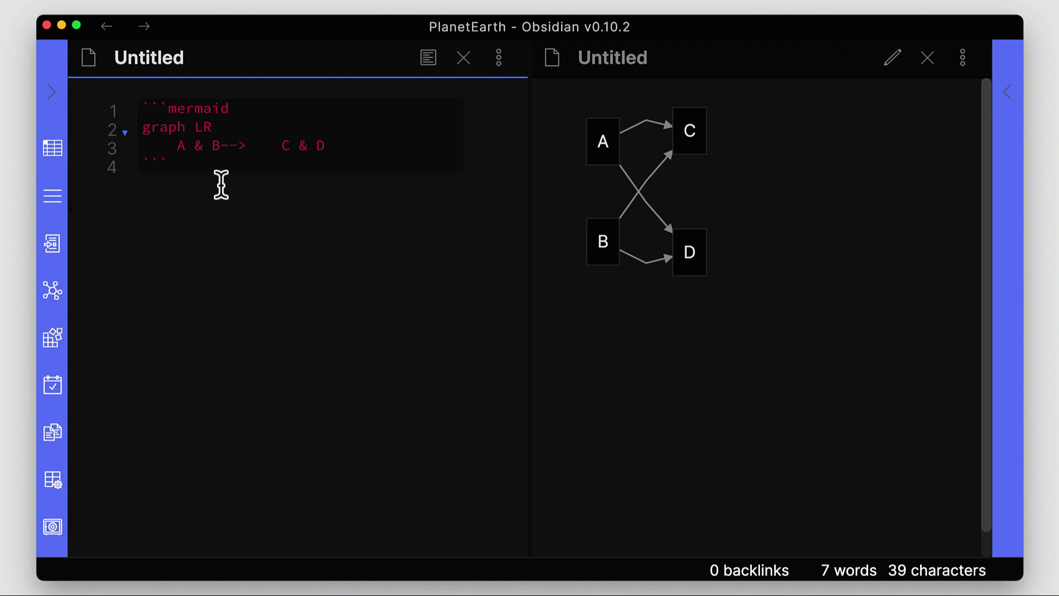
Step: Remove the extra spaces between the arrow and C & D, and select the --> arrow
{"action": "key", "text": "Right"}
{"action": "key", "text": "Right"}
{"action": "key", "text": "Right"}
{"action": "key", "text": "Right"}
{"action": "key", "text": "Right"}
{"action": "key", "text": "Left"}
{"action": "key", "text": "BackSpace"}
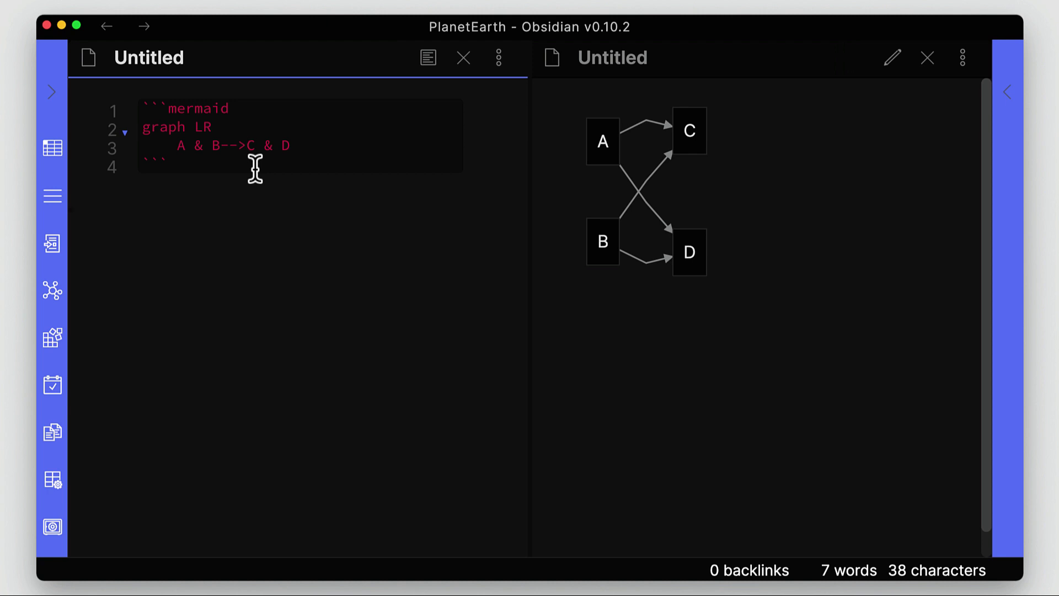
{"action": "double_click", "coordinate": [229, 146]}
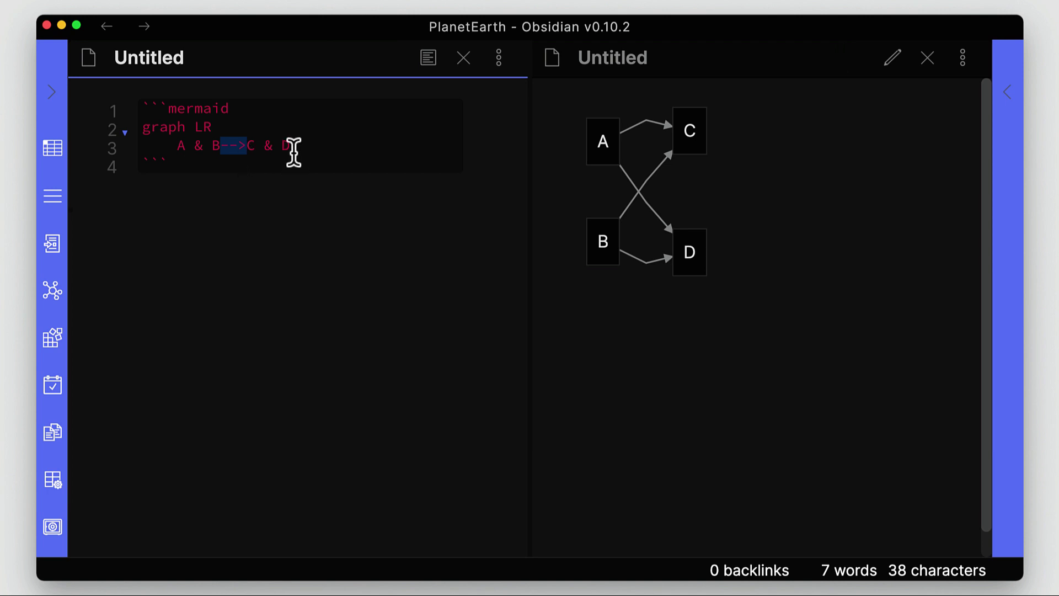
Step: Replace the LR direction and the A & B-->C & D line with TB, and start an indented line below
{"action": "left_click_drag", "start_coordinate": [292, 148], "coordinate": [196, 129]}
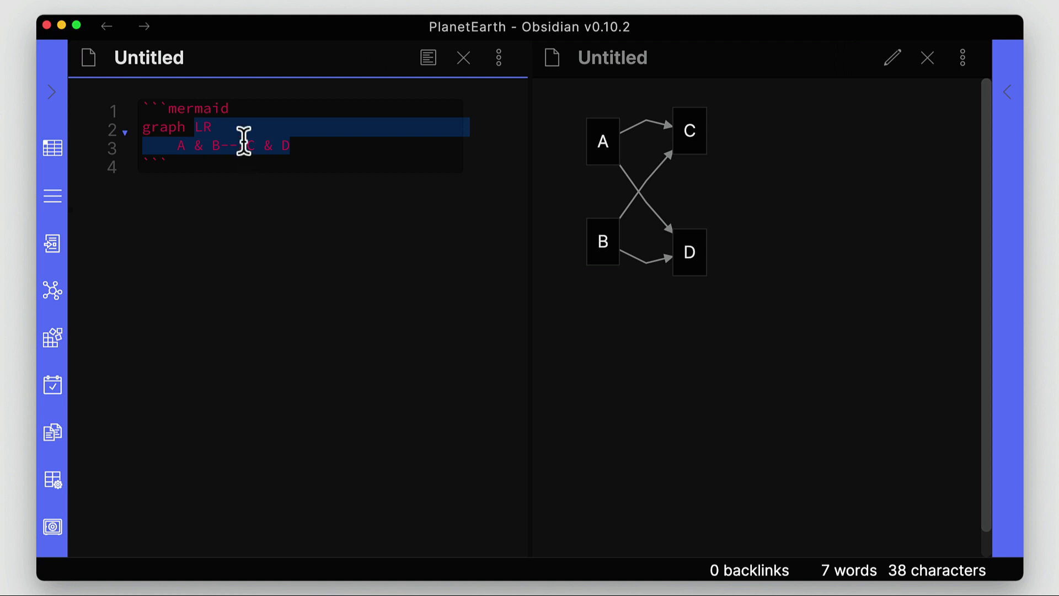
{"action": "type", "text": "TB"}
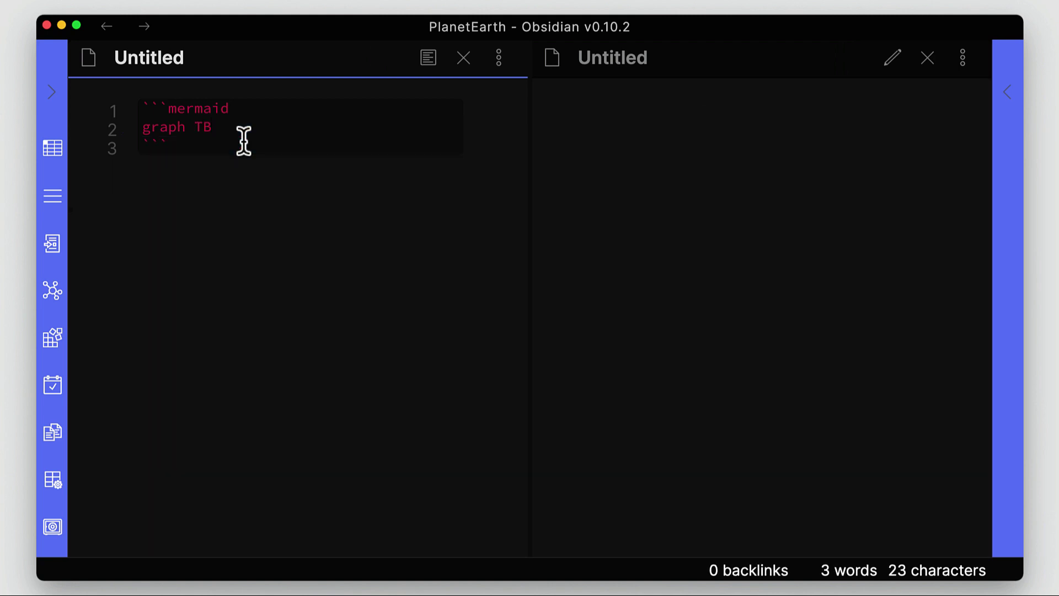
{"action": "key", "text": "Return"}
{"action": "key", "text": "Tab"}
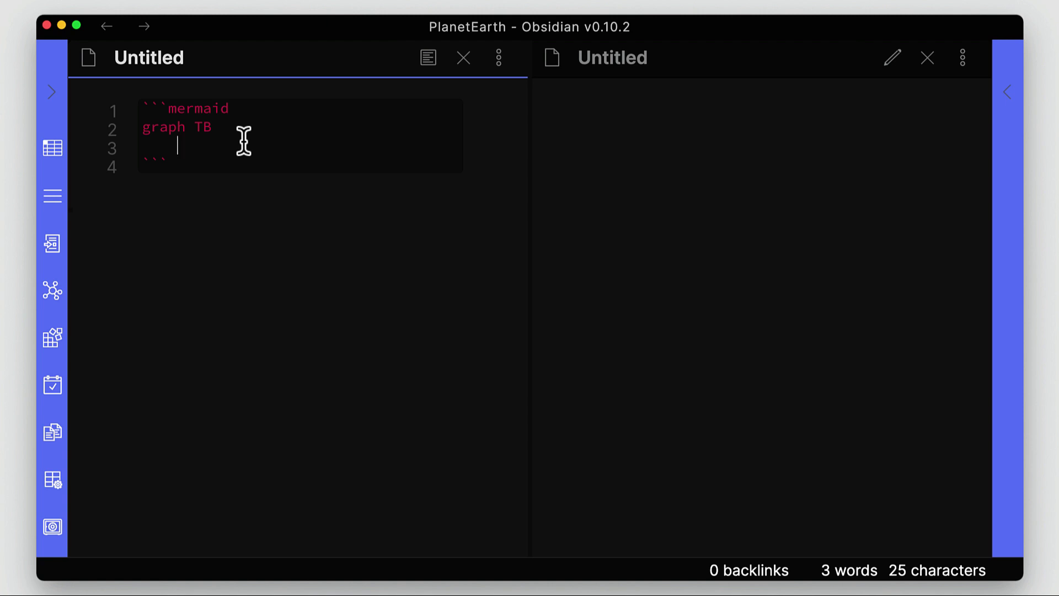
Step: Write subgraph group1 on the indented line under graph TB
{"action": "type", "text": "subgra"}
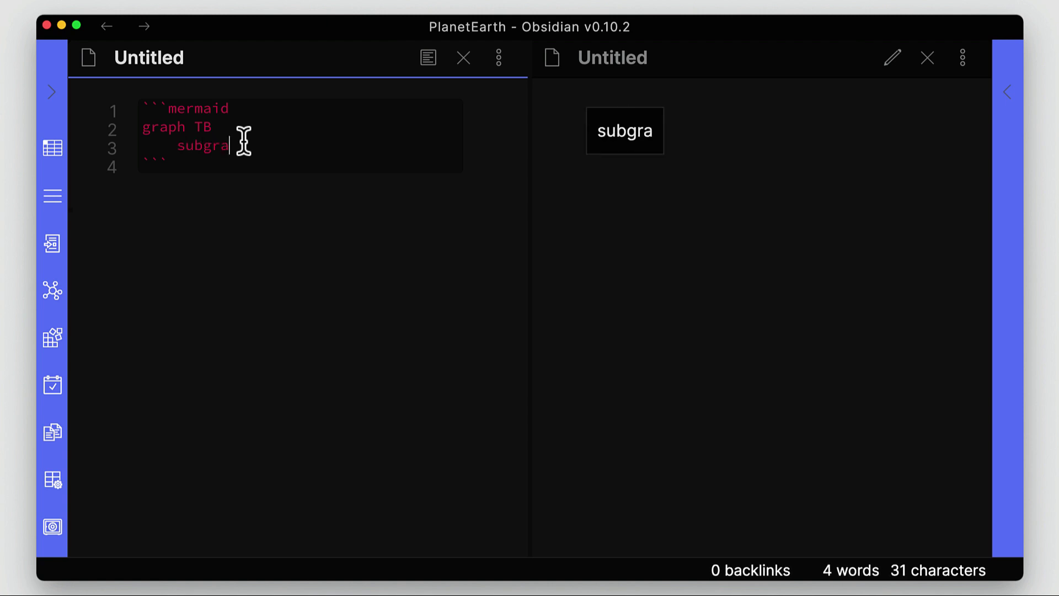
{"action": "type", "text": "ph"}
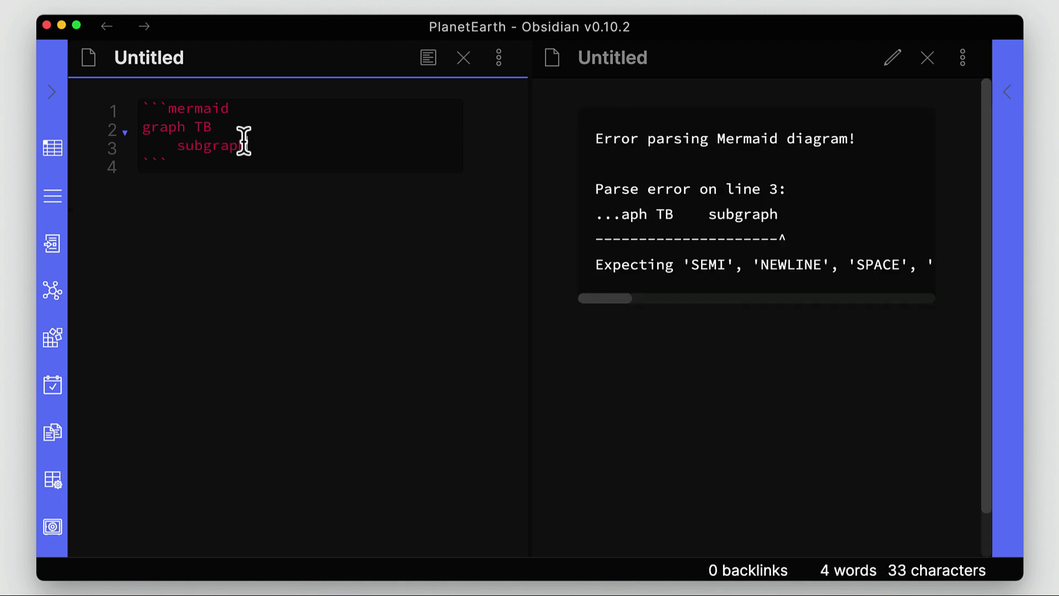
{"action": "type", "text": " group"}
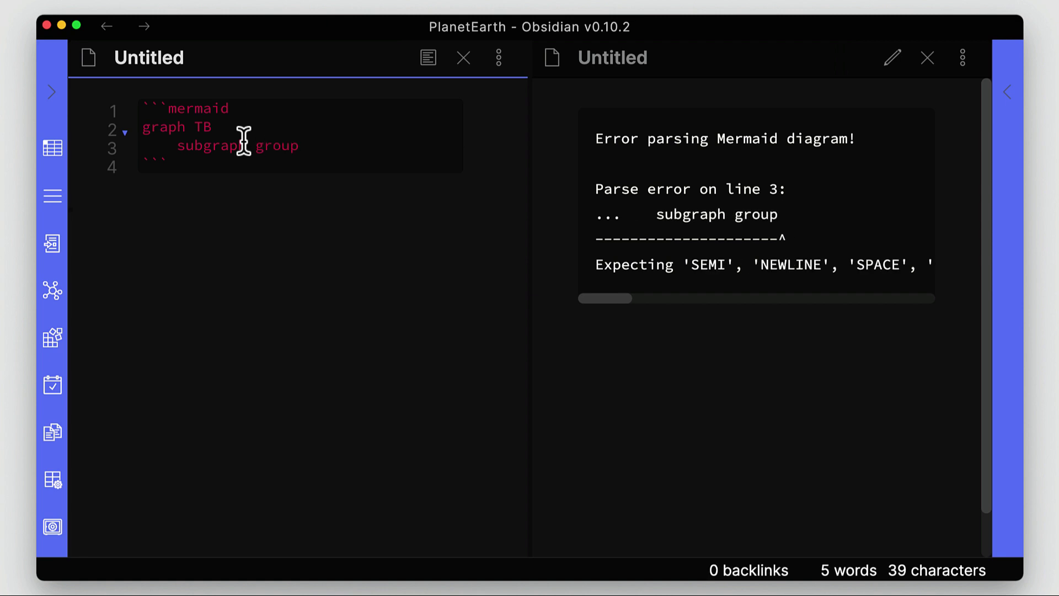
{"action": "type", "text": "1"}
Step: Add an indented A & B line inside group1 and close the subgraph with end
{"action": "key", "text": "Return"}
{"action": "key", "text": "Tab"}
{"action": "type", "text": "A "}
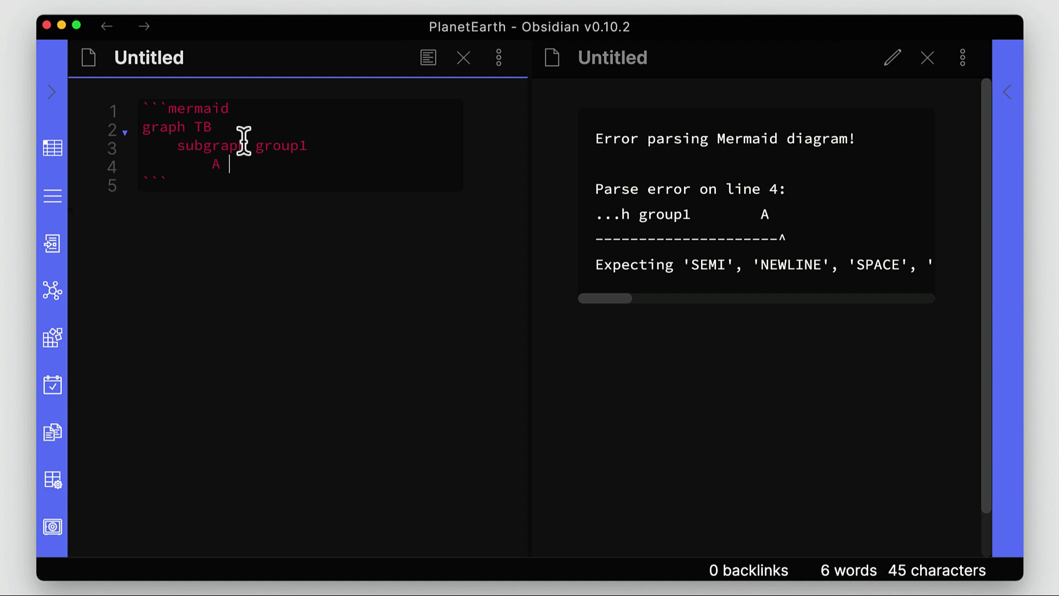
{"action": "type", "text": "& B"}
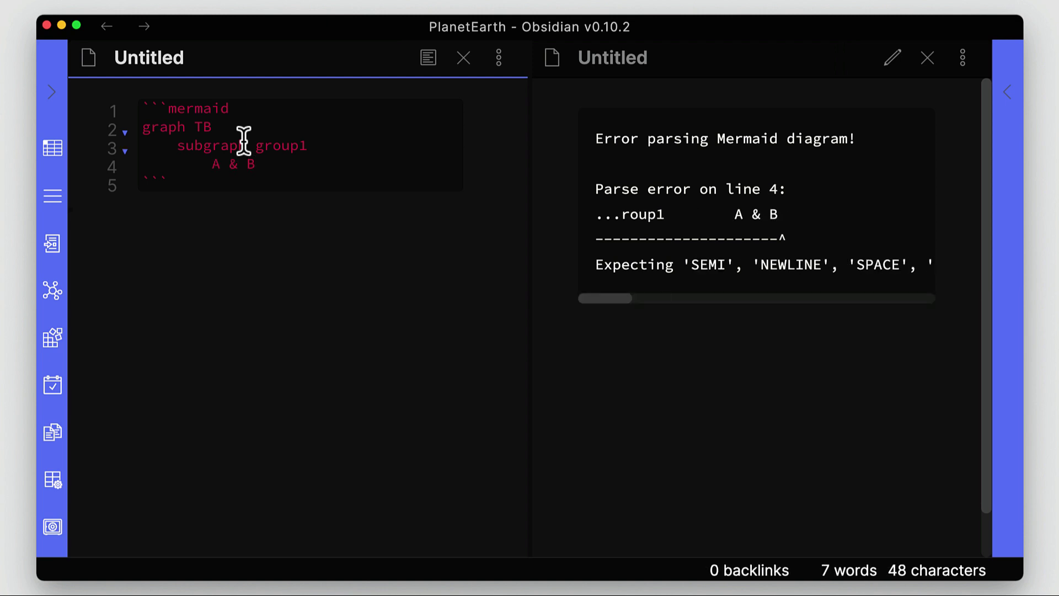
{"action": "key", "text": "Return"}
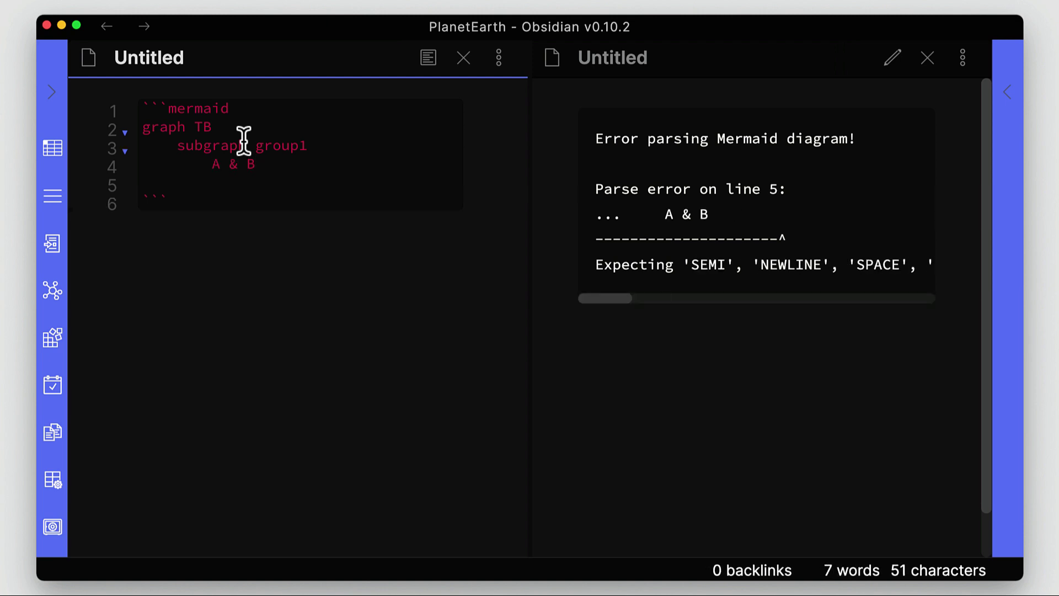
{"action": "key", "text": "BackSpace"}
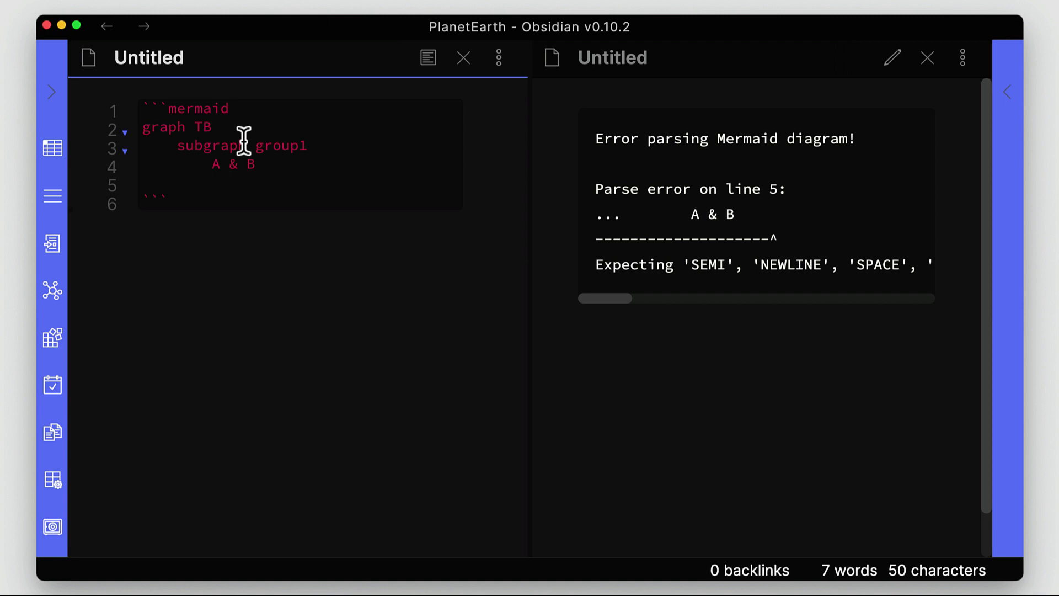
{"action": "type", "text": "end"}
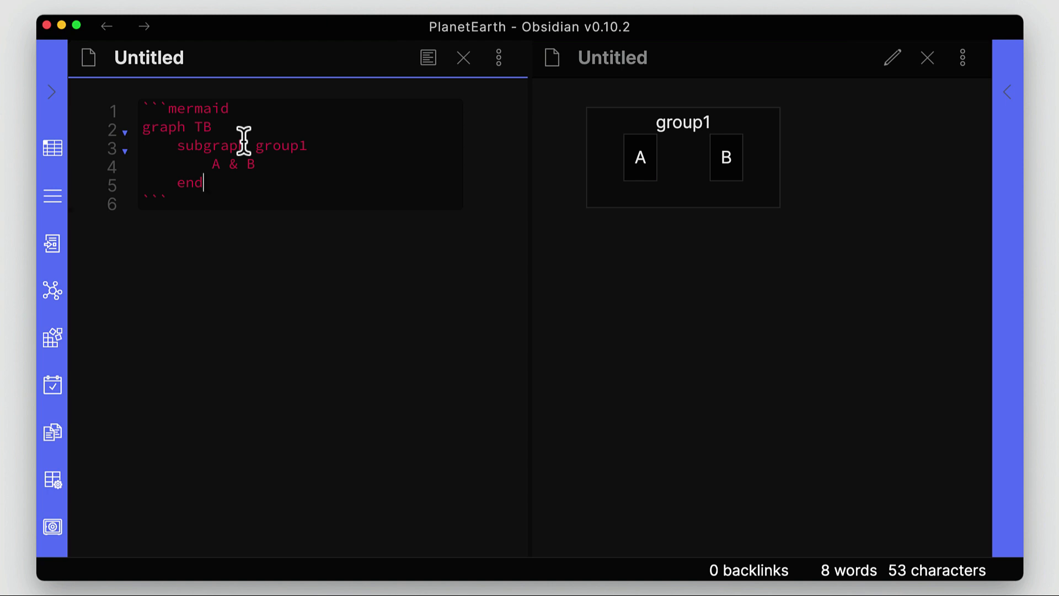
Step: Duplicate the whole group1 subgraph block directly below its end line
{"action": "key", "text": "Return"}
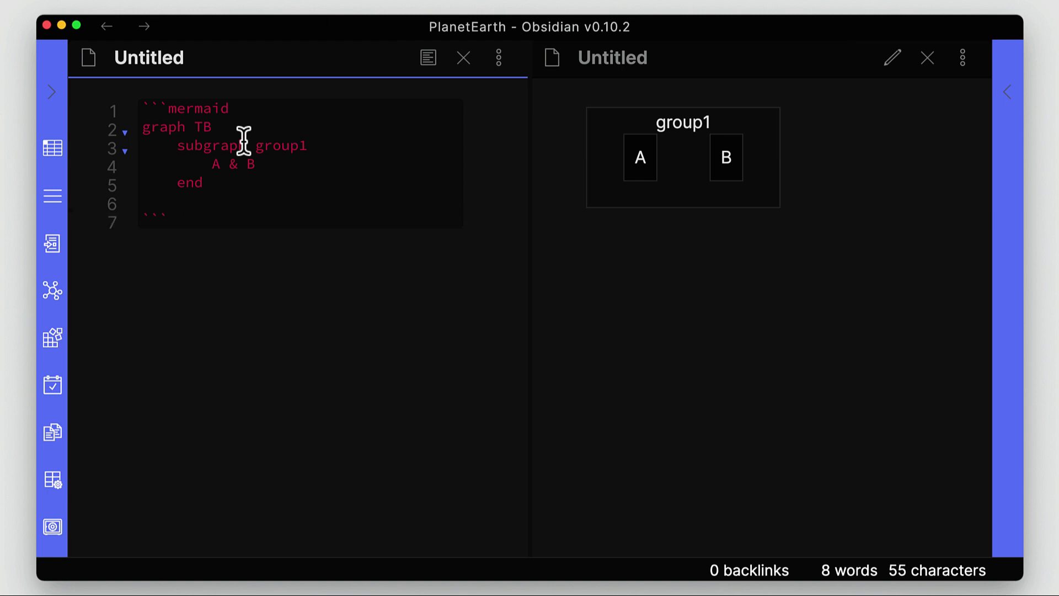
{"action": "left_click_drag", "start_coordinate": [205, 183], "coordinate": [131, 155]}
{"action": "key", "text": "super+c"}
{"action": "left_click", "coordinate": [198, 201]}
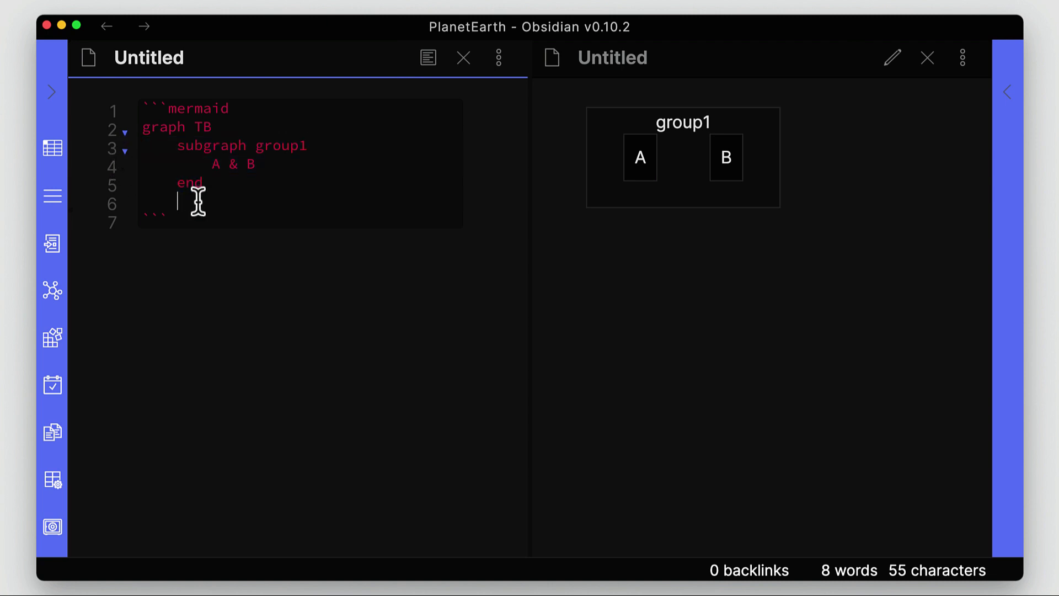
{"action": "left_click_drag", "start_coordinate": [186, 200], "coordinate": [114, 199]}
{"action": "key", "text": "super+v"}
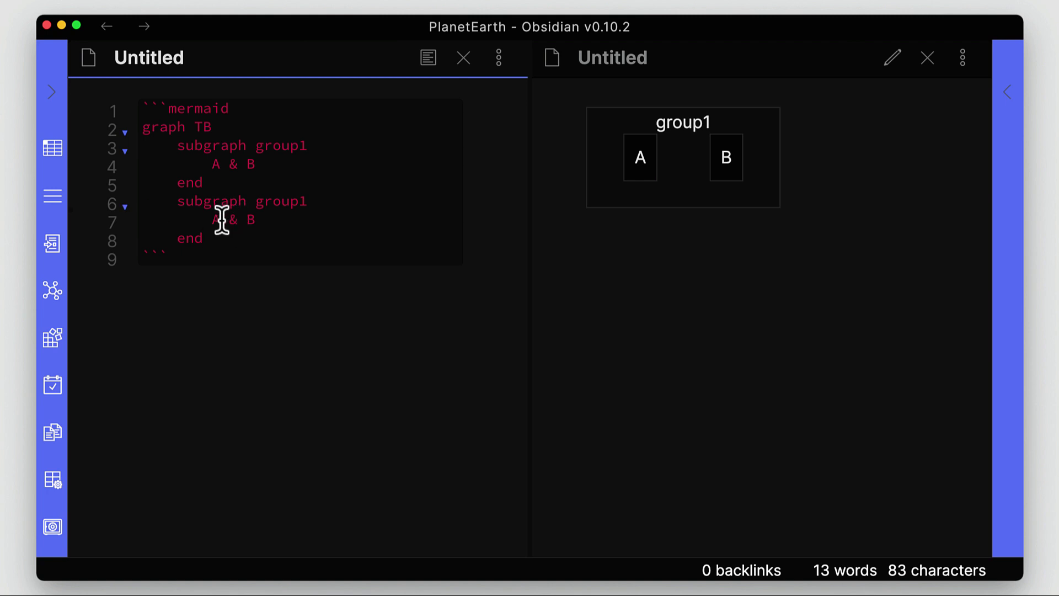
Step: Change the nodes in the copied subgraph to C & D
{"action": "double_click", "coordinate": [216, 219]}
{"action": "type", "text": "C"}
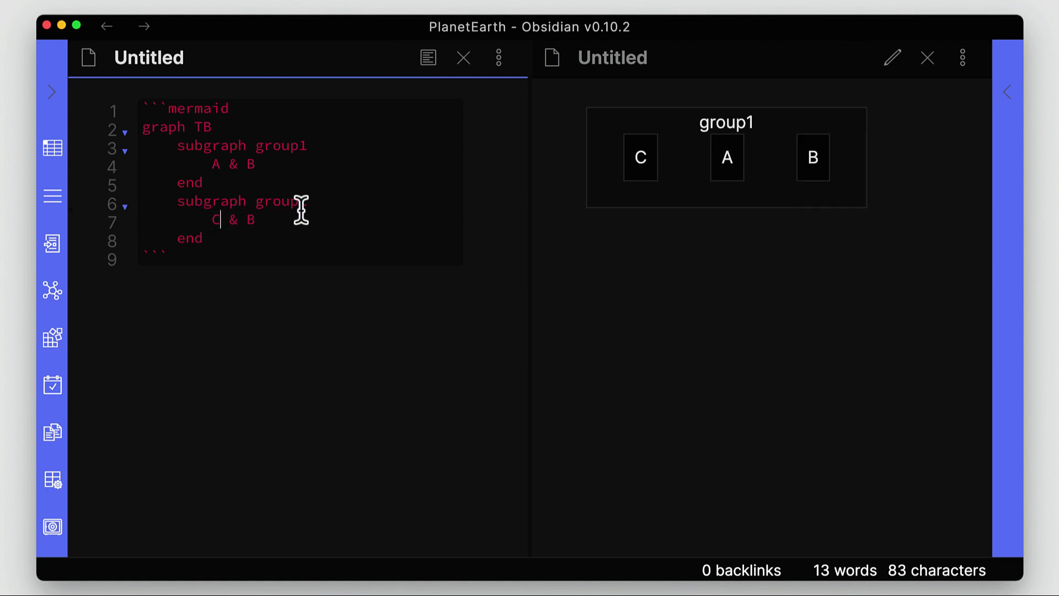
{"action": "left_click", "coordinate": [254, 219]}
{"action": "key", "text": "BackSpace"}
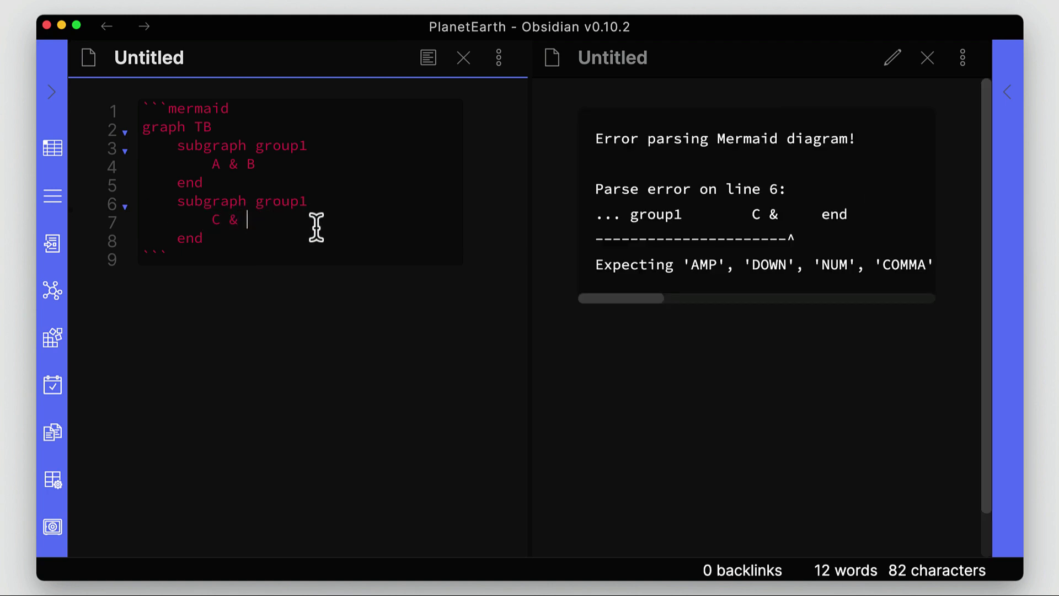
{"action": "type", "text": "D"}
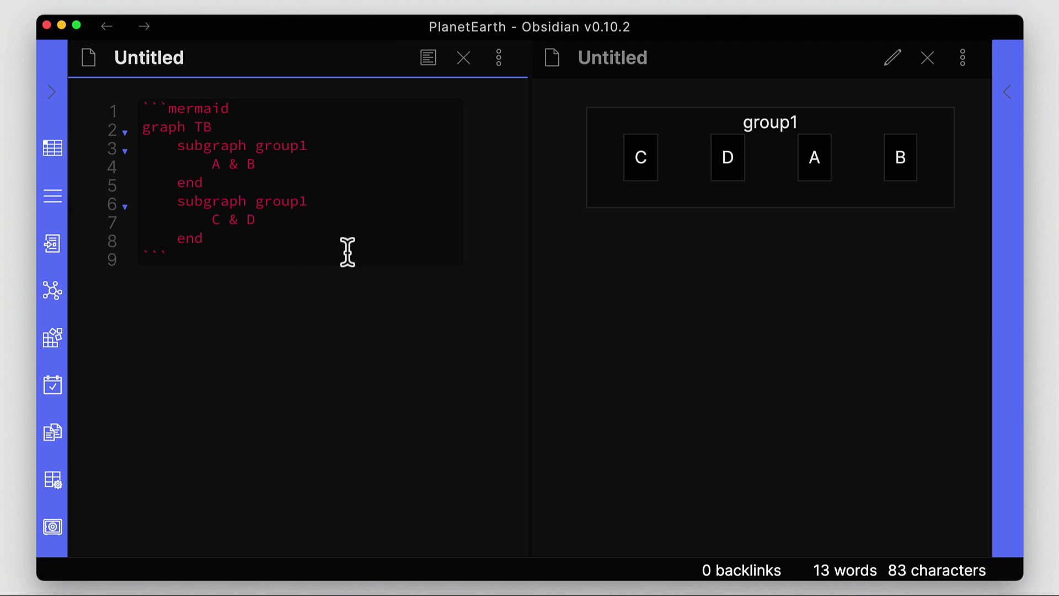
Step: Rename the second subgraph as group2
{"action": "left_click", "coordinate": [319, 205]}
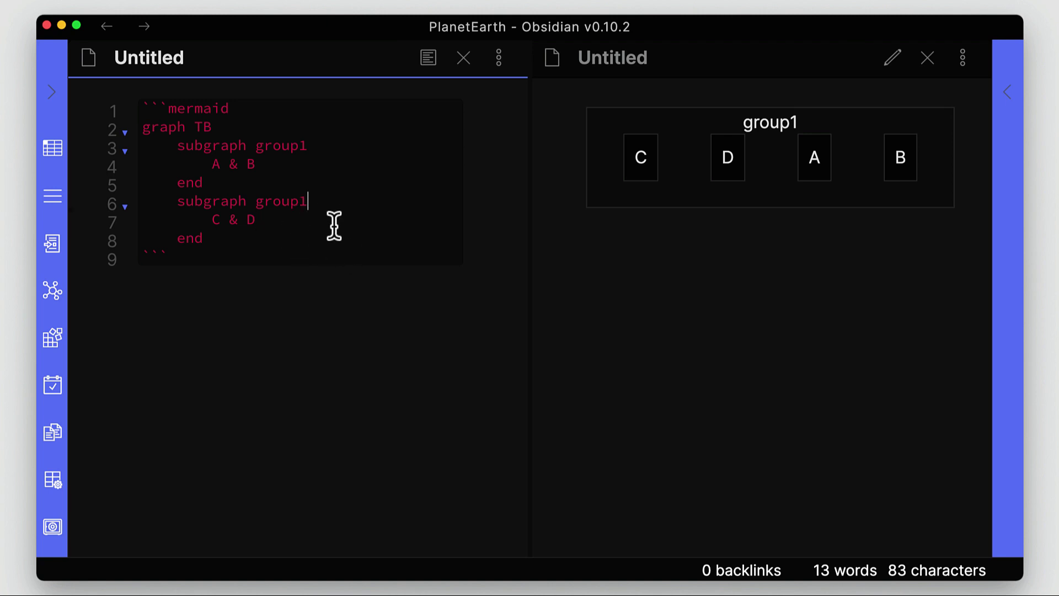
{"action": "key", "text": "BackSpace"}
{"action": "type", "text": "2"}
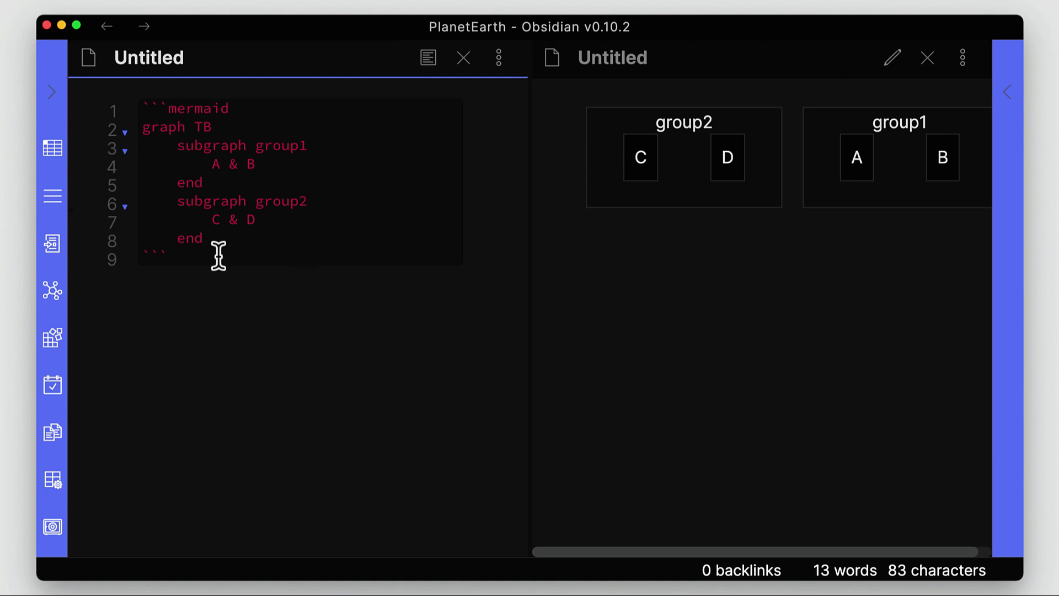
{"action": "left_click", "coordinate": [282, 148]}
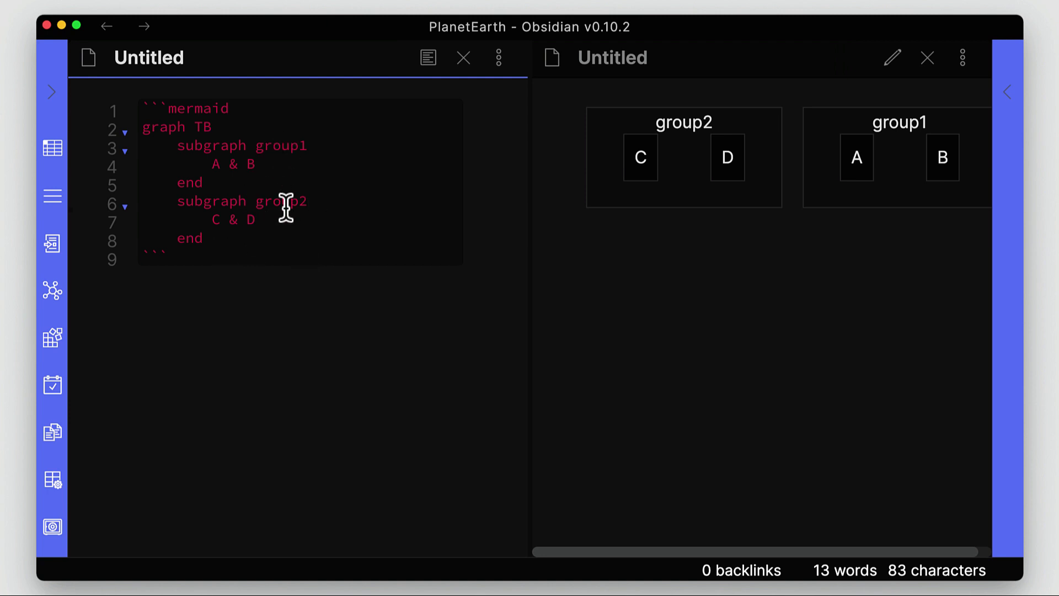
{"action": "left_click", "coordinate": [283, 204]}
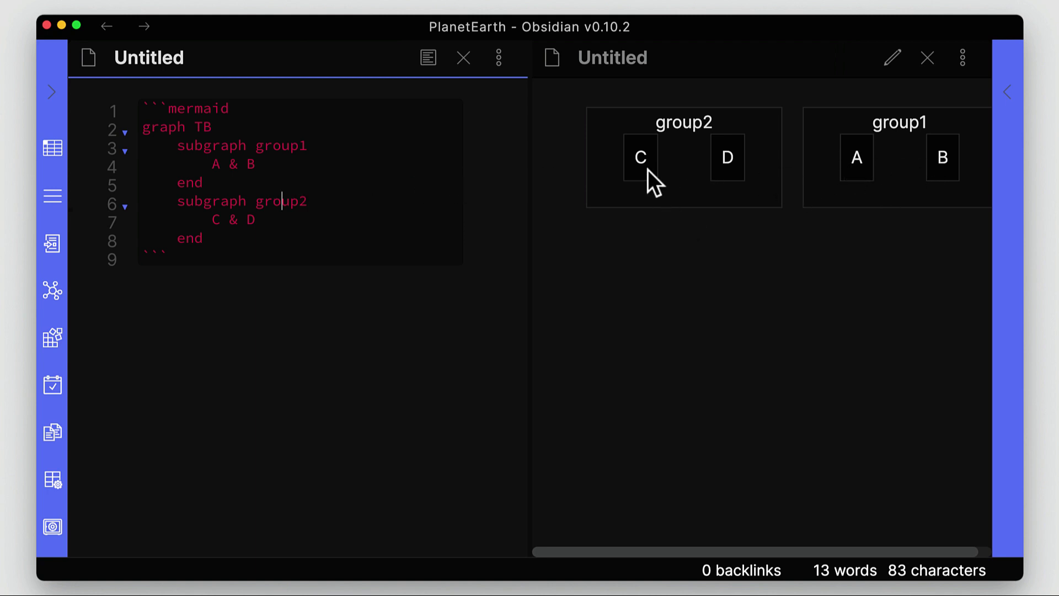
Step: Add the link D --> A on a new line below the second subgraph's end
{"action": "left_click", "coordinate": [234, 242]}
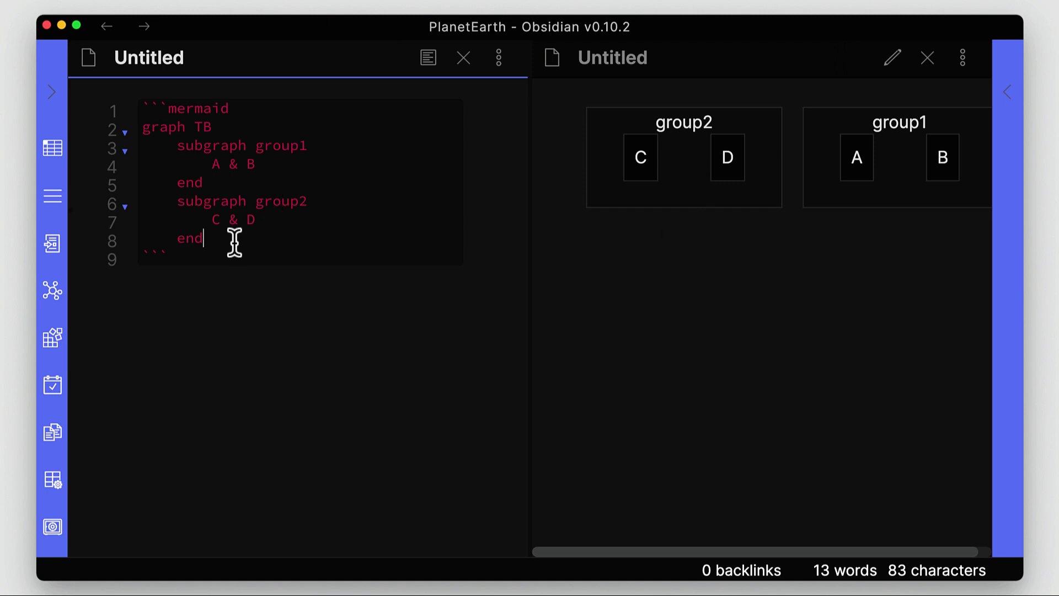
{"action": "key", "text": "Return"}
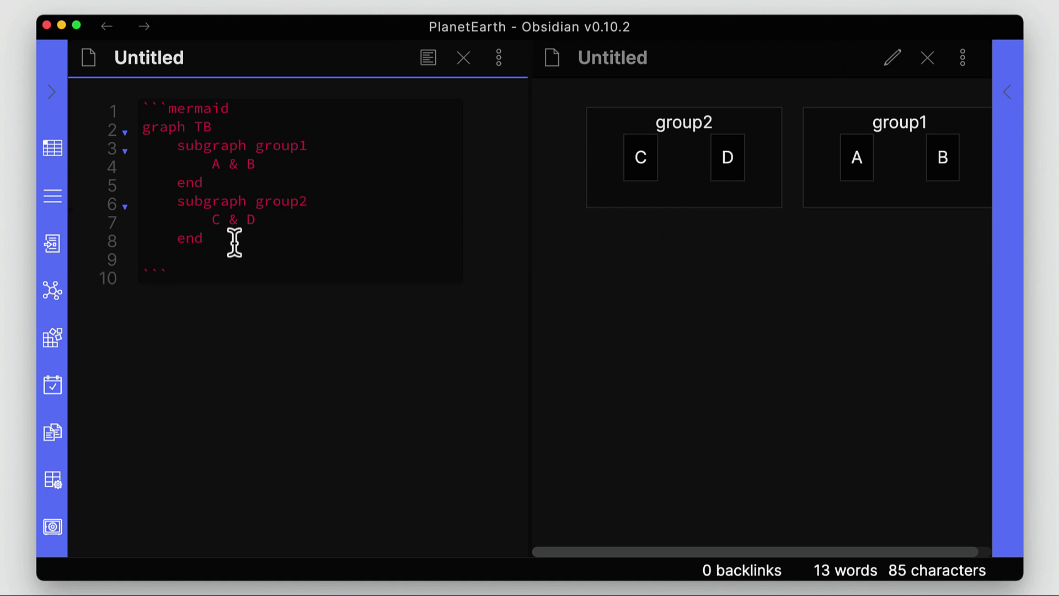
{"action": "type", "text": "D"}
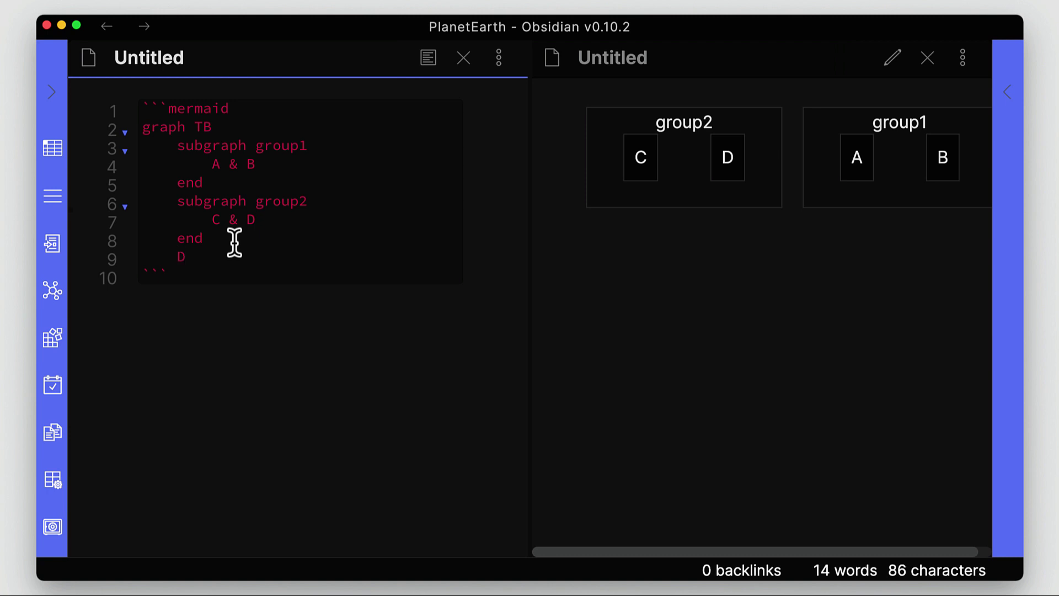
{"action": "type", "text": " --"}
{"action": "key", "text": "BackSpace"}
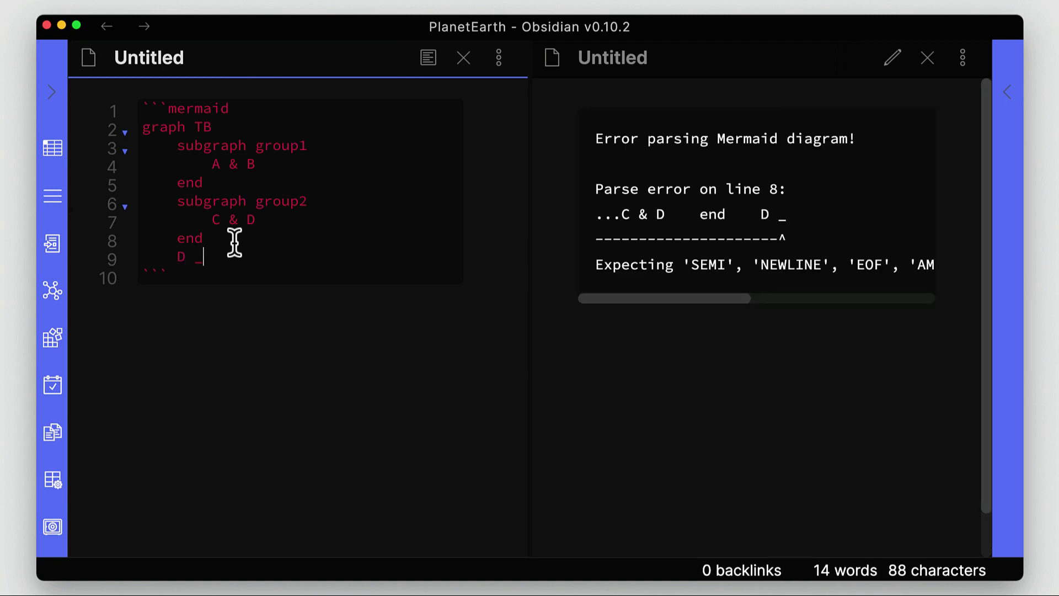
{"action": "key", "text": "BackSpace"}
{"action": "type", "text": "-- A"}
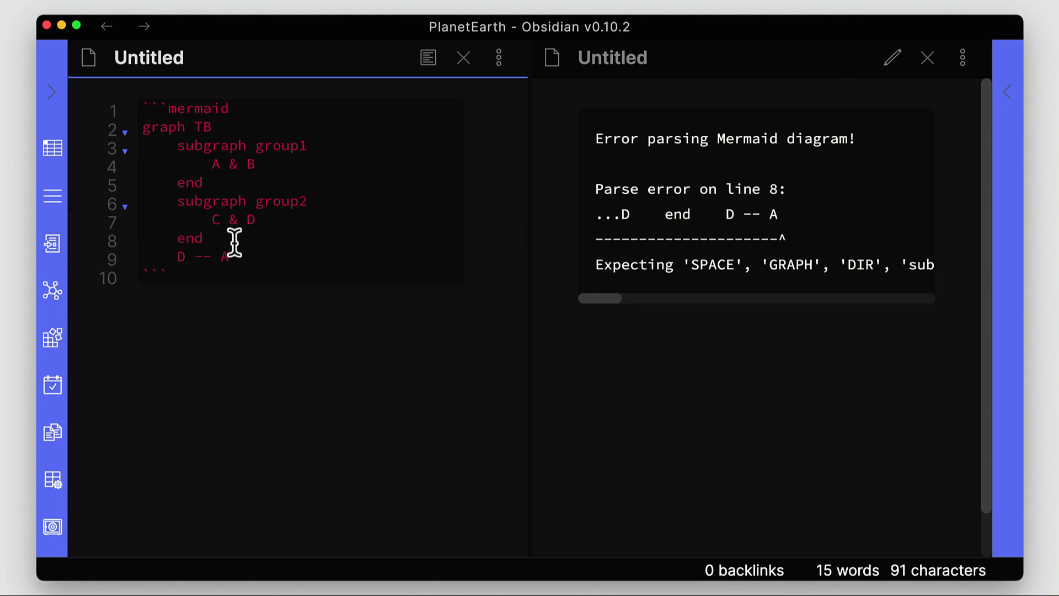
{"action": "type", "text": ">"}
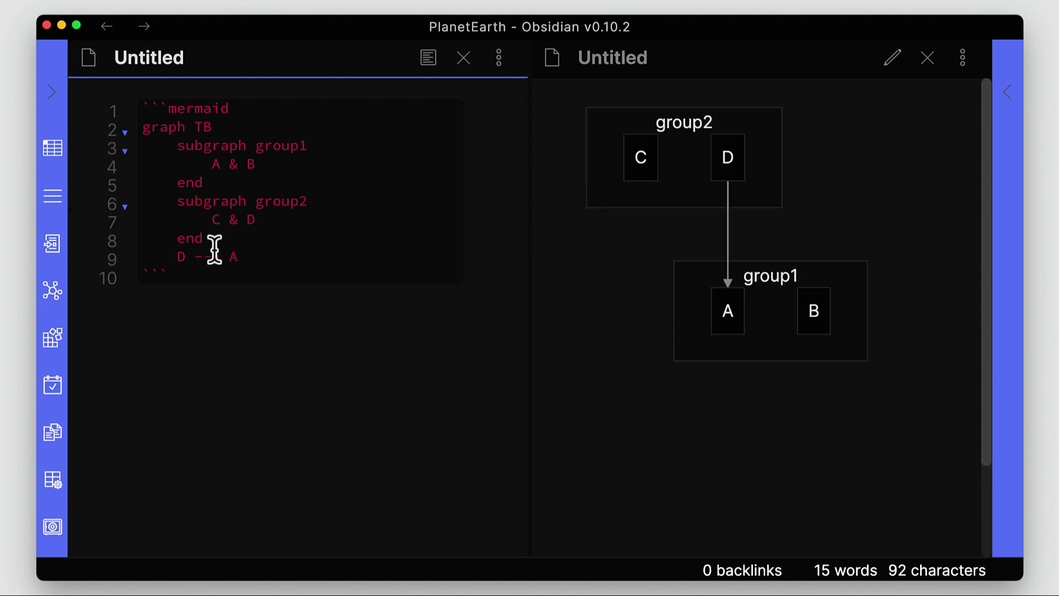
Step: Add the link B --> C on a new line below D --> A
{"action": "left_click", "coordinate": [248, 256]}
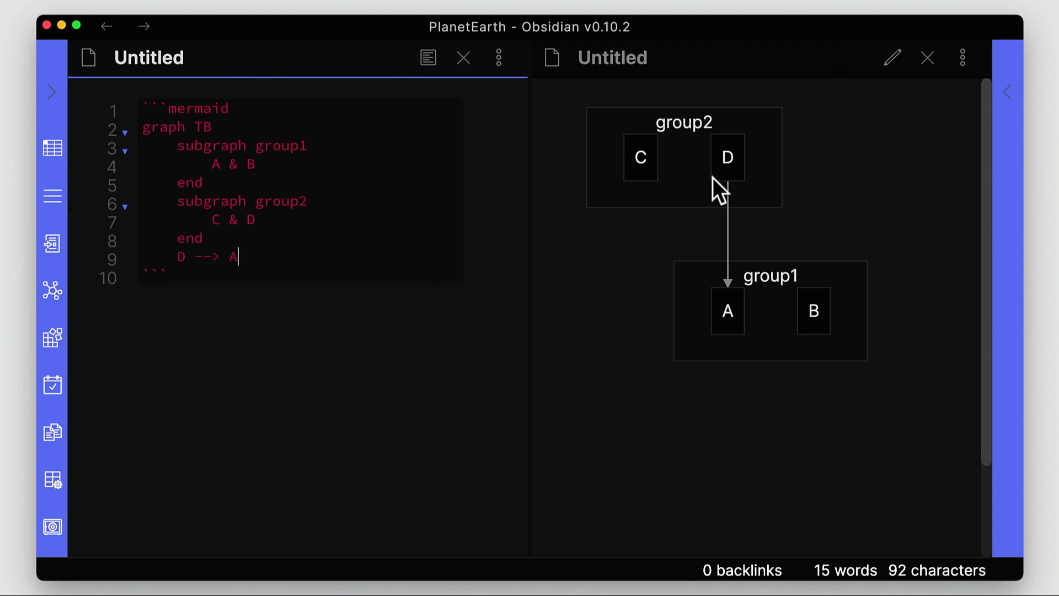
{"action": "left_click", "coordinate": [243, 267]}
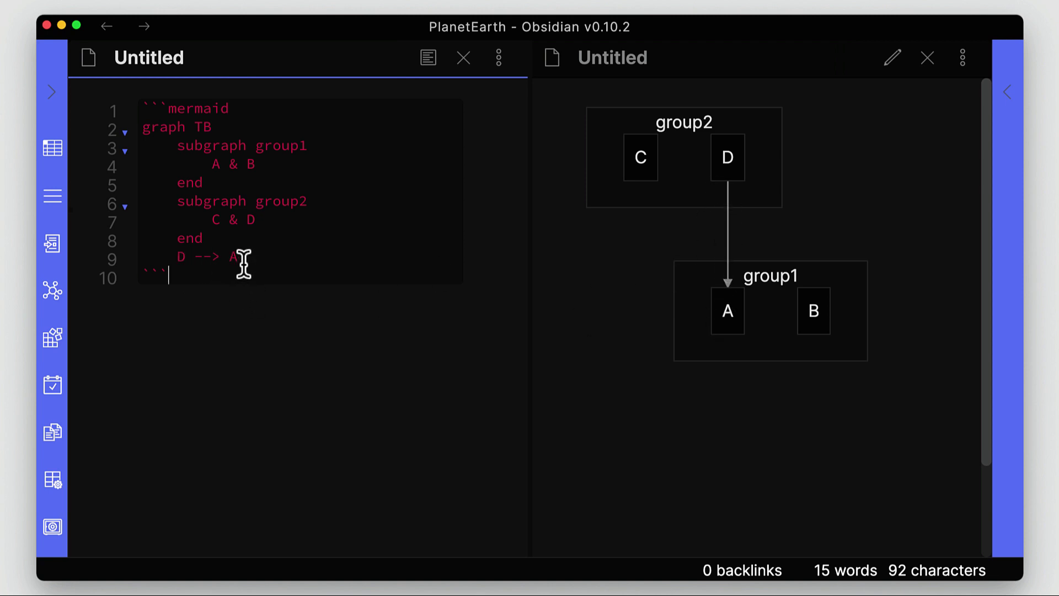
{"action": "left_click", "coordinate": [251, 259]}
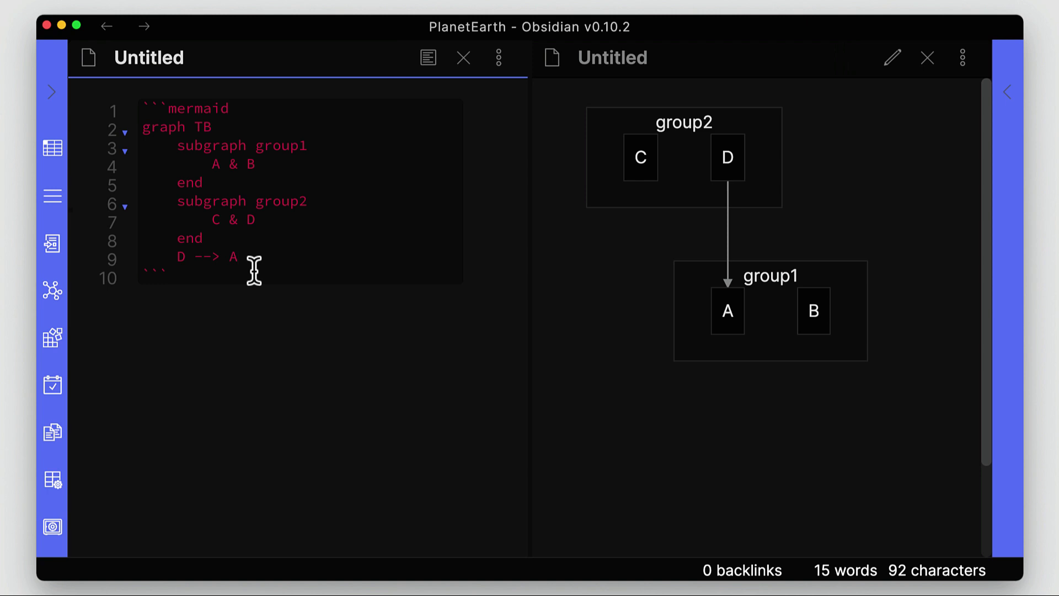
{"action": "key", "text": "Return"}
{"action": "type", "text": "B "}
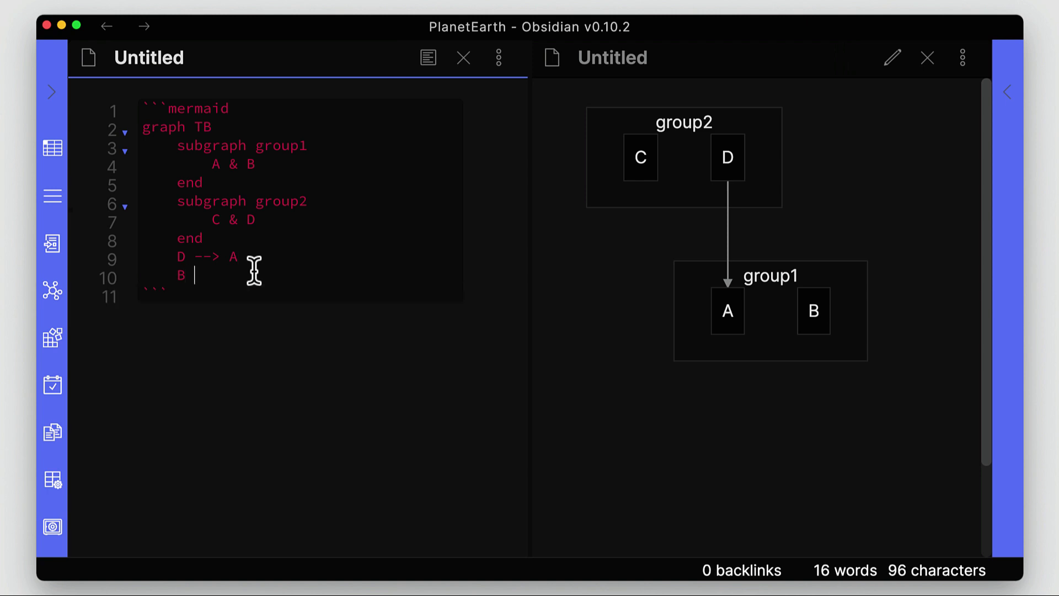
{"action": "type", "text": "--"}
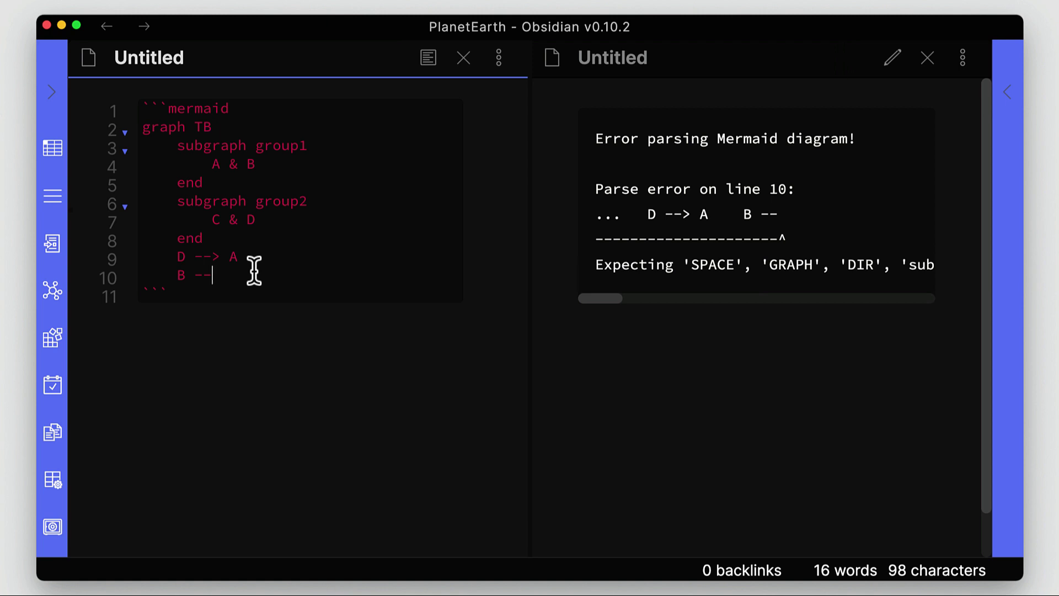
{"action": "type", "text": ">"}
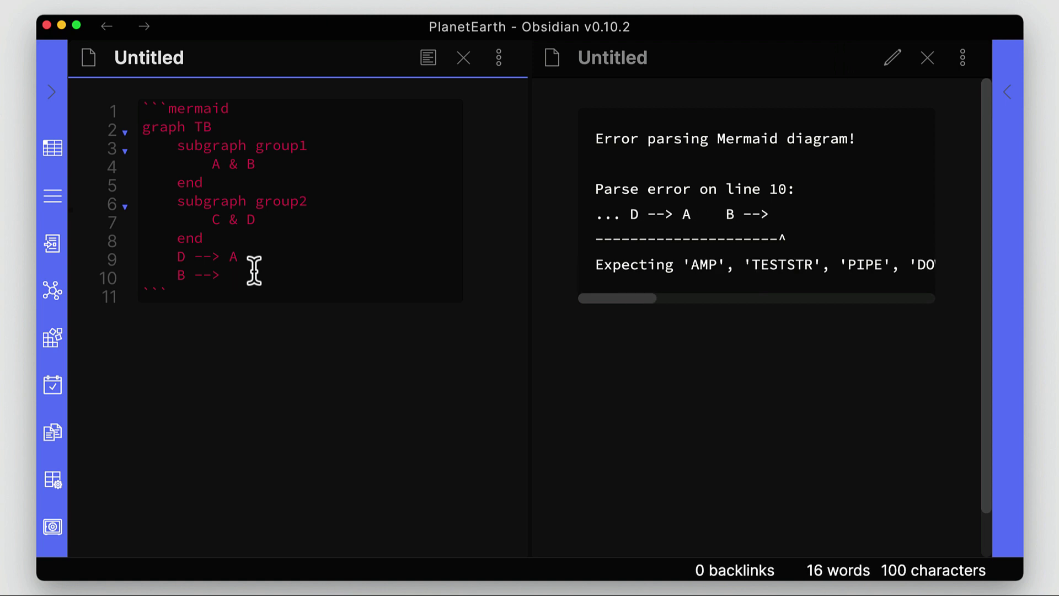
{"action": "type", "text": " C"}
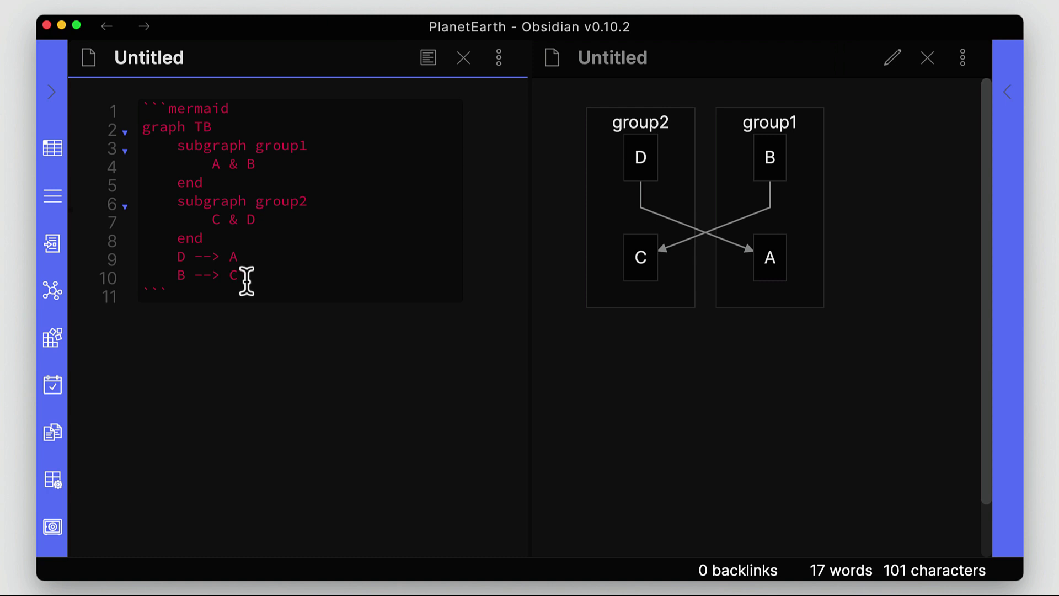
{"action": "left_click", "coordinate": [236, 277]}
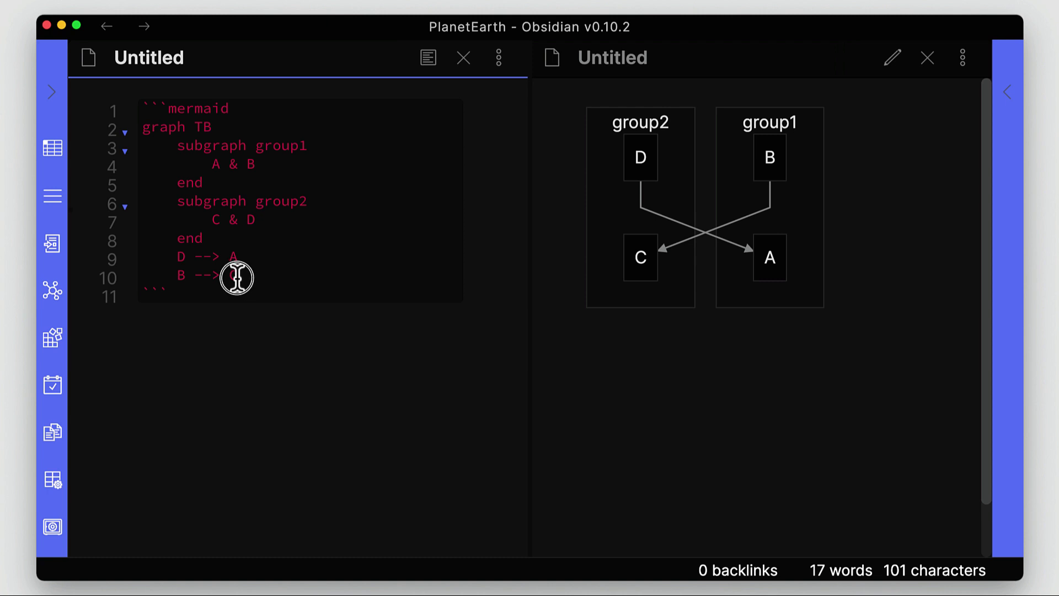
Step: Replace the two links below the subgraphs with the single multi-node link A & B-->C & D
{"action": "mouse_move", "coordinate": [236, 278]}
{"action": "left_mouse_down"}
{"action": "mouse_move", "coordinate": [177, 259]}
{"action": "mouse_move", "coordinate": [225, 271]}
{"action": "left_mouse_up"}
{"action": "key", "text": "BackSpace"}
{"action": "key", "text": "BackSpace"}
{"action": "type", "text": "A &"}
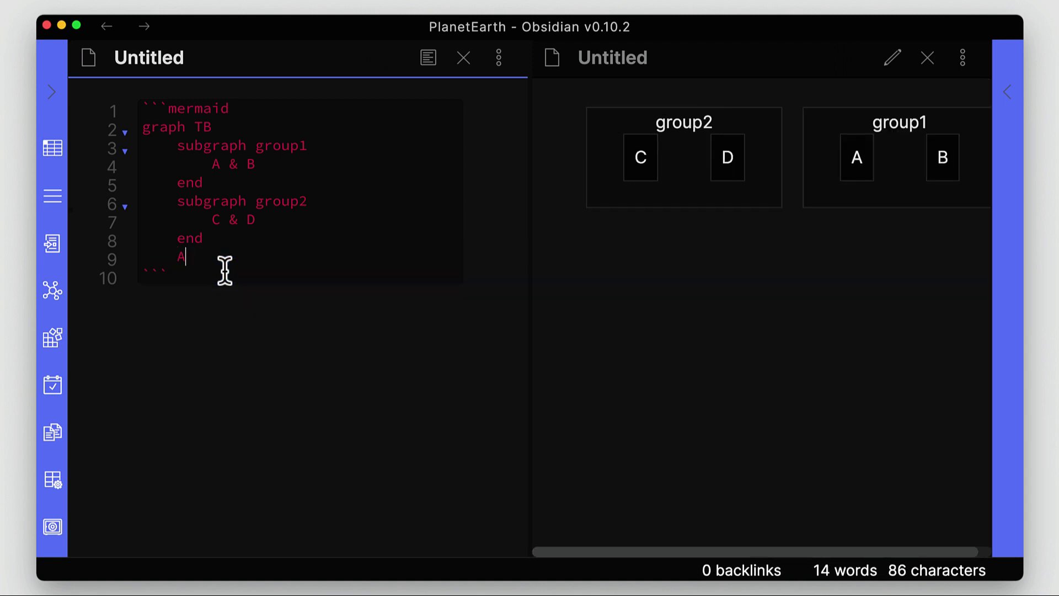
{"action": "type", "text": " B"}
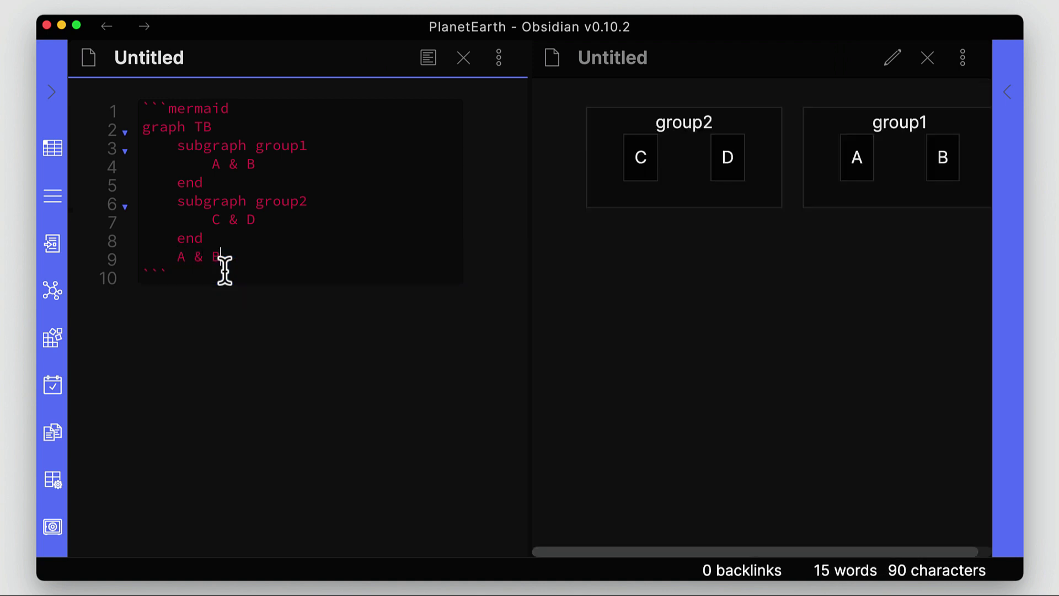
{"action": "type", "text": "-->"}
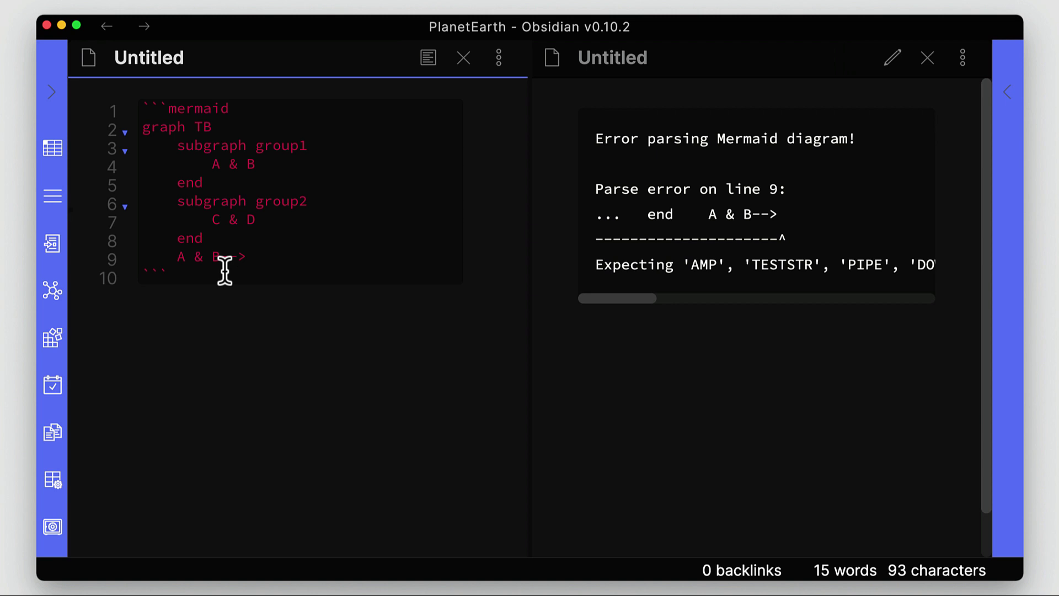
{"action": "type", "text": "C & "}
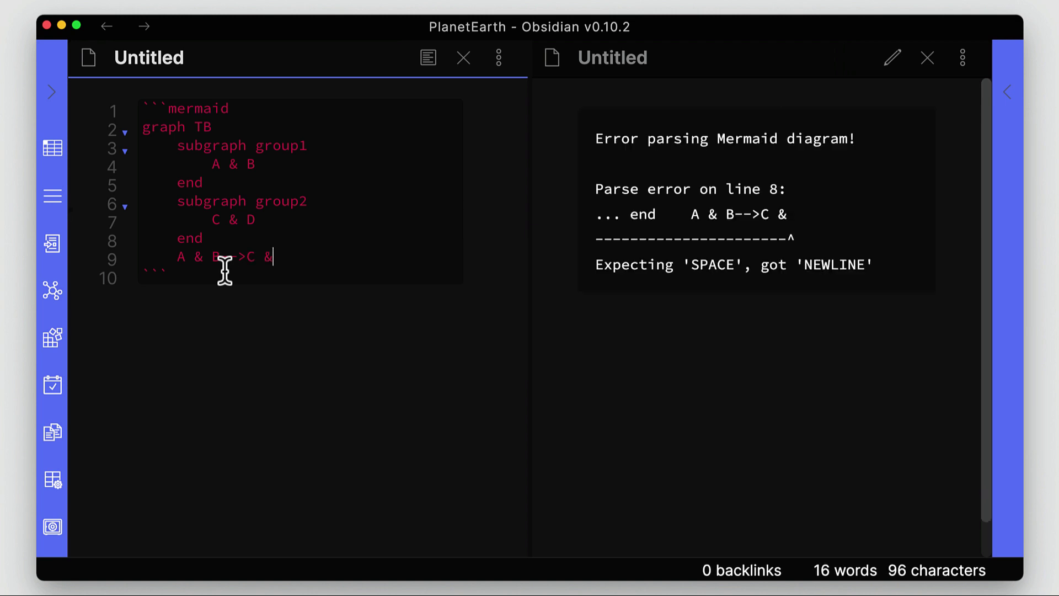
{"action": "type", "text": "D"}
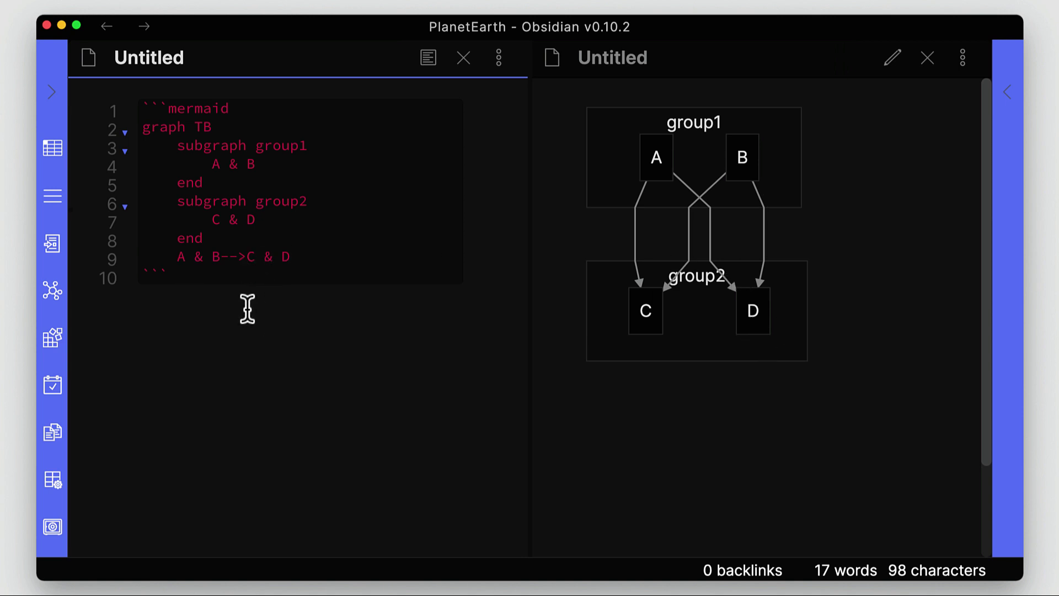
Step: Add the label |link| after the arrow in the A & B-->C & D line
{"action": "left_click", "coordinate": [204, 268]}
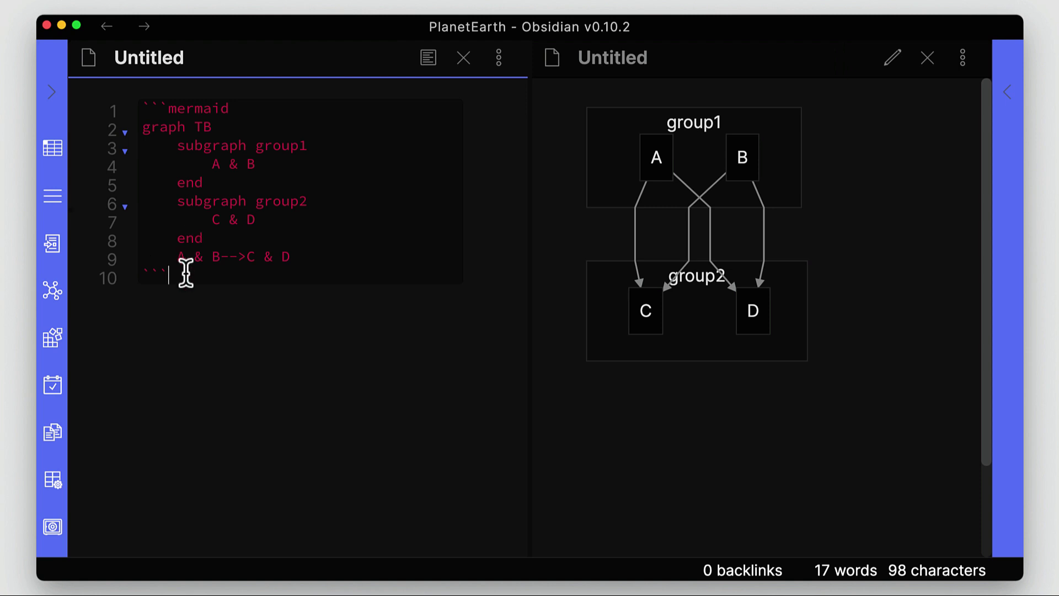
{"action": "left_click", "coordinate": [246, 257]}
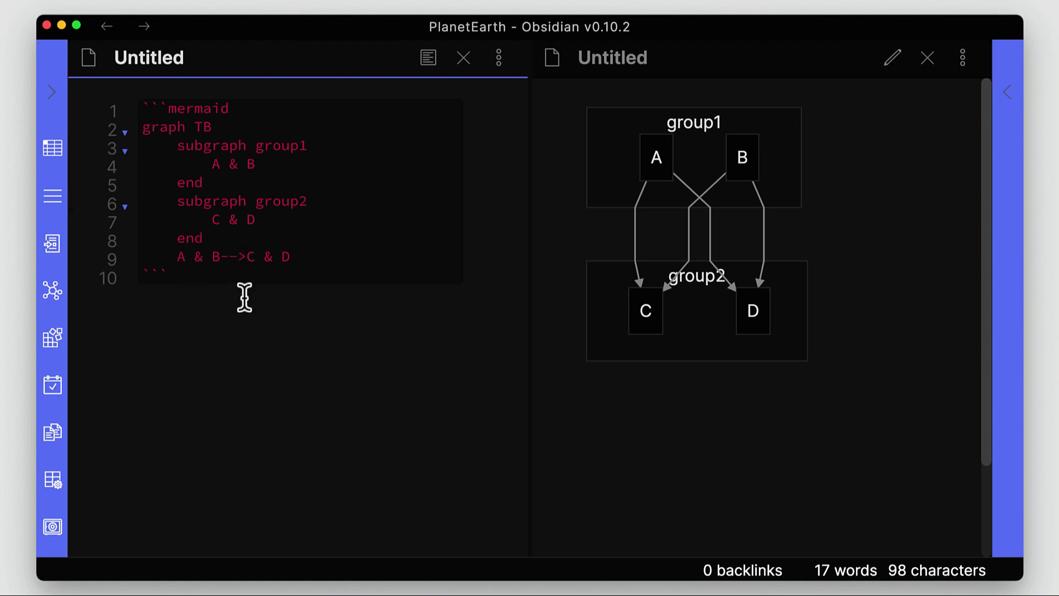
{"action": "type", "text": "|"}
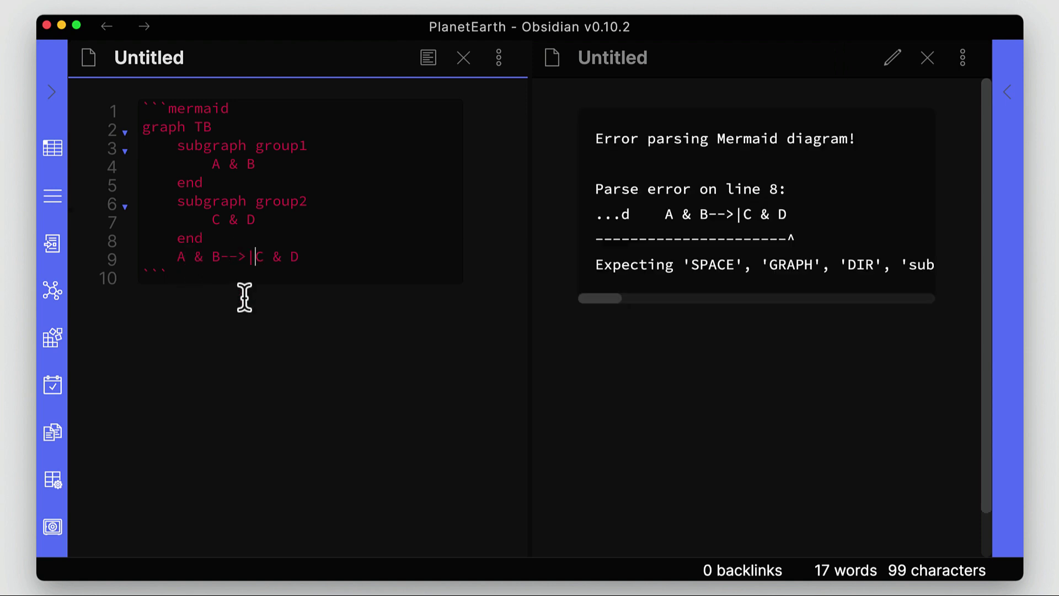
{"action": "type", "text": "link"}
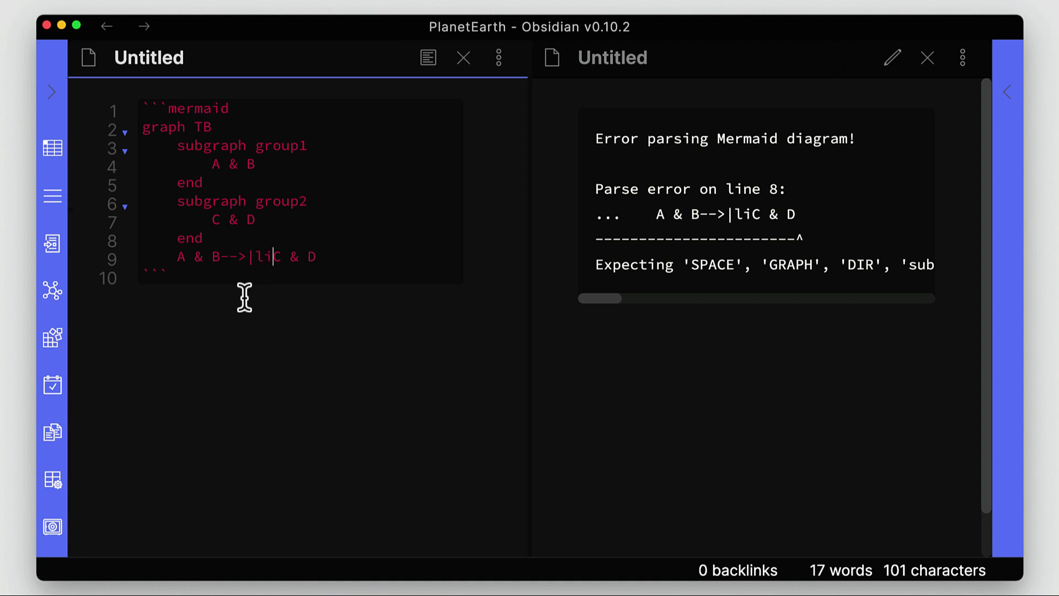
{"action": "type", "text": "|"}
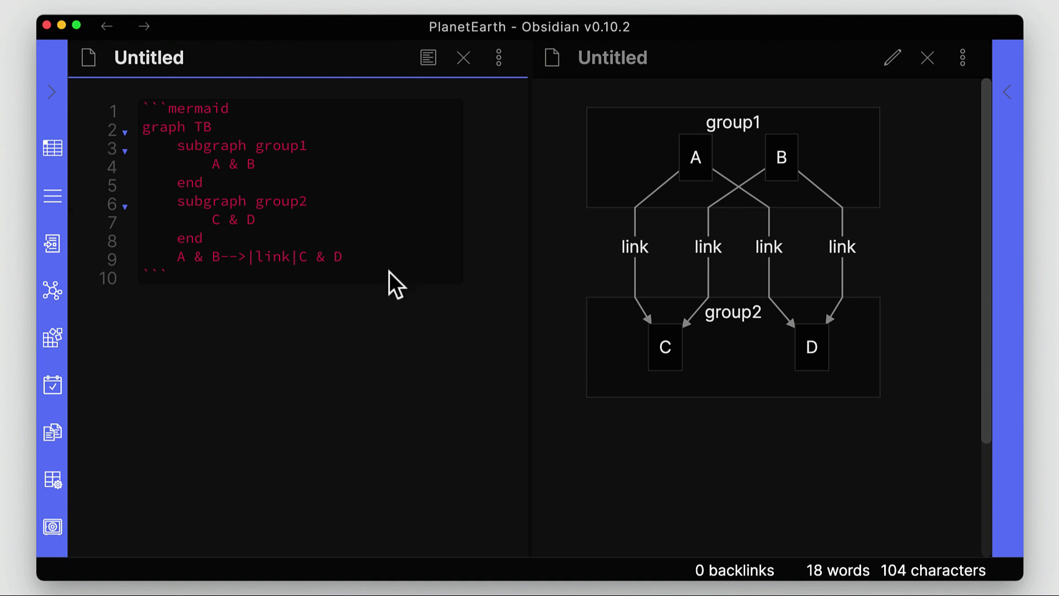
Step: Remove the label from the link between A & B and C & D
{"action": "key", "text": "BackSpace"}
{"action": "key", "text": "BackSpace"}
{"action": "key", "text": "BackSpace"}
{"action": "key", "text": "BackSpace"}
{"action": "key", "text": "BackSpace"}
{"action": "key", "text": "BackSpace"}
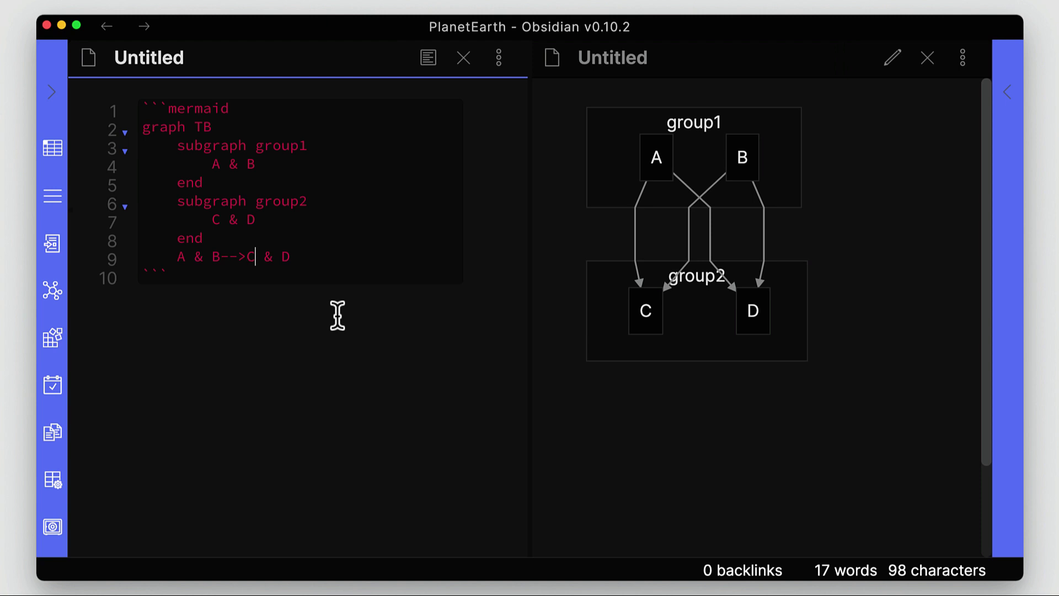
Step: Rewrite the multi-node link as the single labelled link A-->|yes| D
{"action": "key", "text": "Right"}
{"action": "key", "text": "Right"}
{"action": "key", "text": "BackSpace"}
{"action": "key", "text": "BackSpace"}
{"action": "key", "text": "BackSpace"}
{"action": "key", "text": "BackSpace"}
{"action": "key", "text": "BackSpace"}
{"action": "key", "text": "BackSpace"}
{"action": "key", "text": "BackSpace"}
{"action": "key", "text": "BackSpace"}
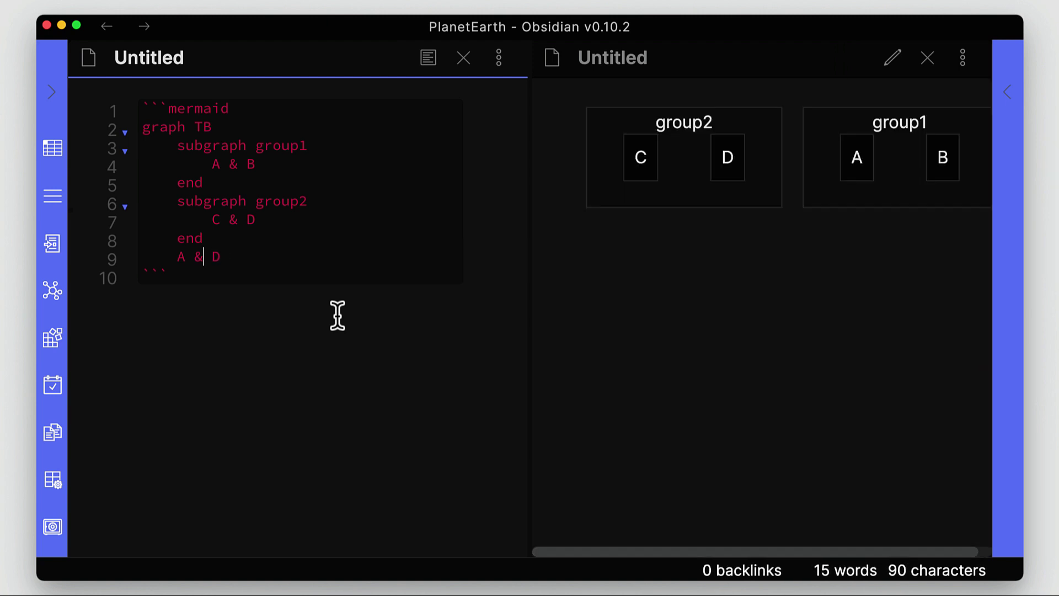
{"action": "key", "text": "BackSpace"}
{"action": "key", "text": "BackSpace"}
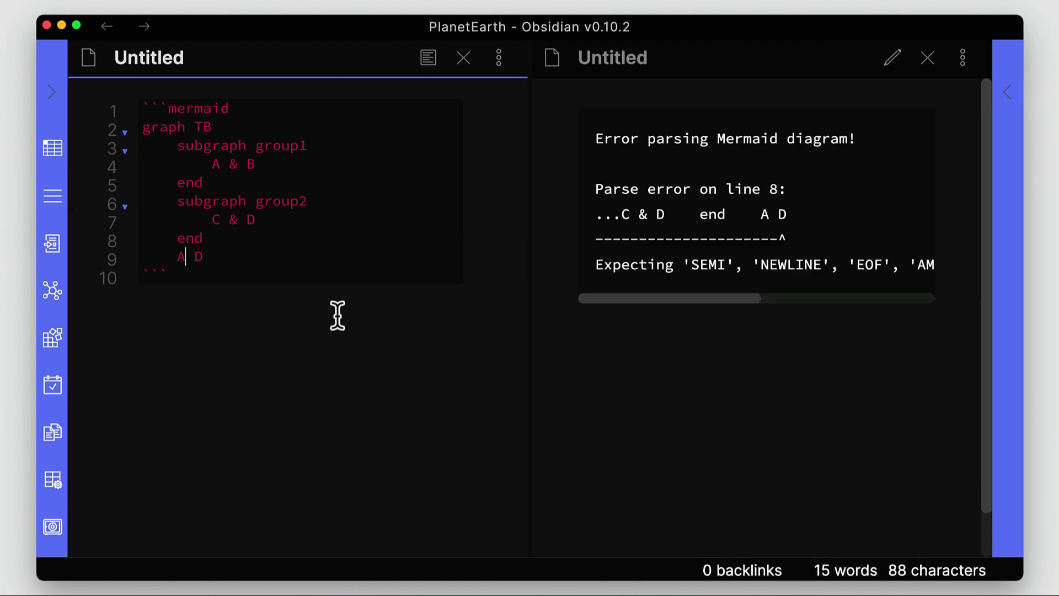
{"action": "type", "text": "-->"}
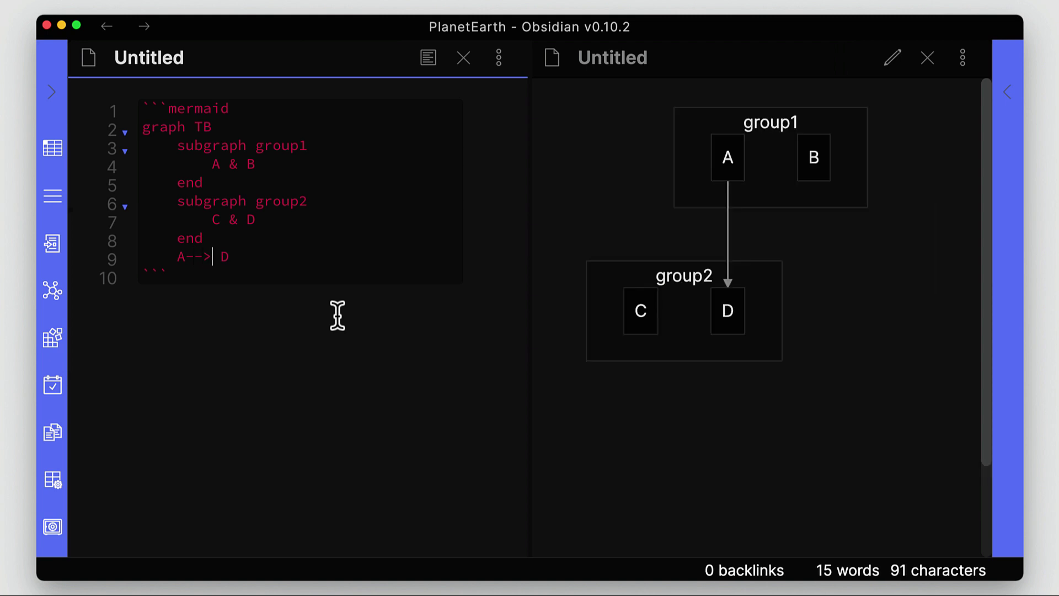
{"action": "type", "text": "|"}
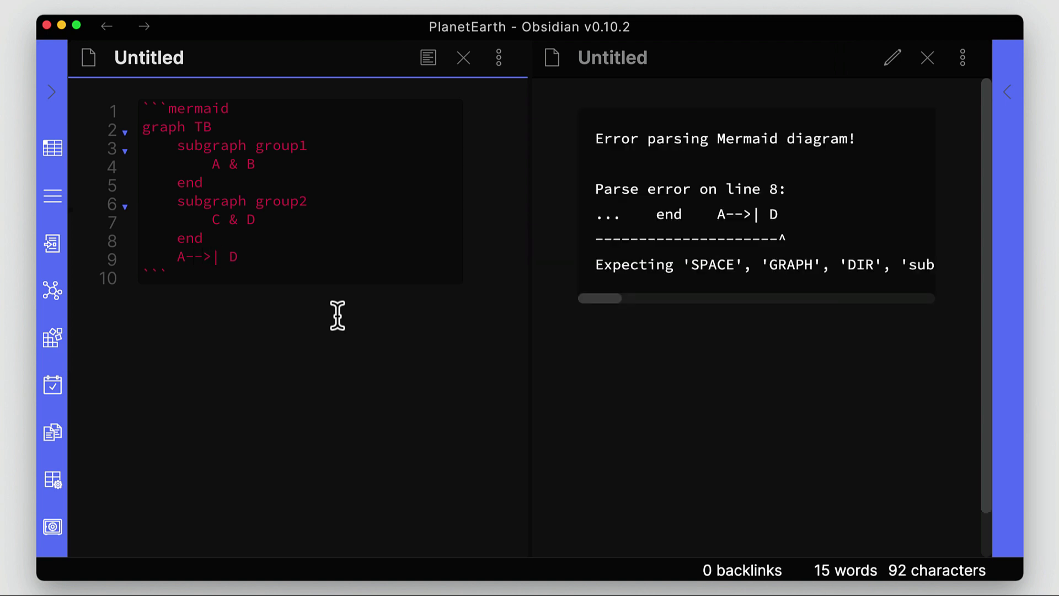
{"action": "type", "text": "yes|"}
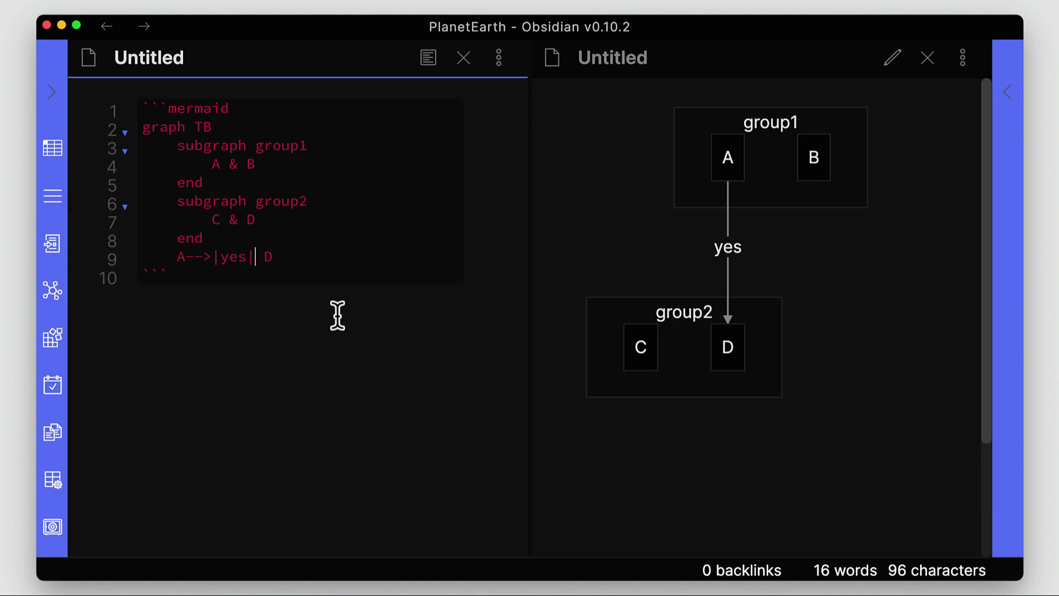
Step: Add the labelled link B-->|no| C on a new line below the yes link
{"action": "key", "text": "Right"}
{"action": "key", "text": "Right"}
{"action": "key", "text": "Return"}
{"action": "type", "text": "B"}
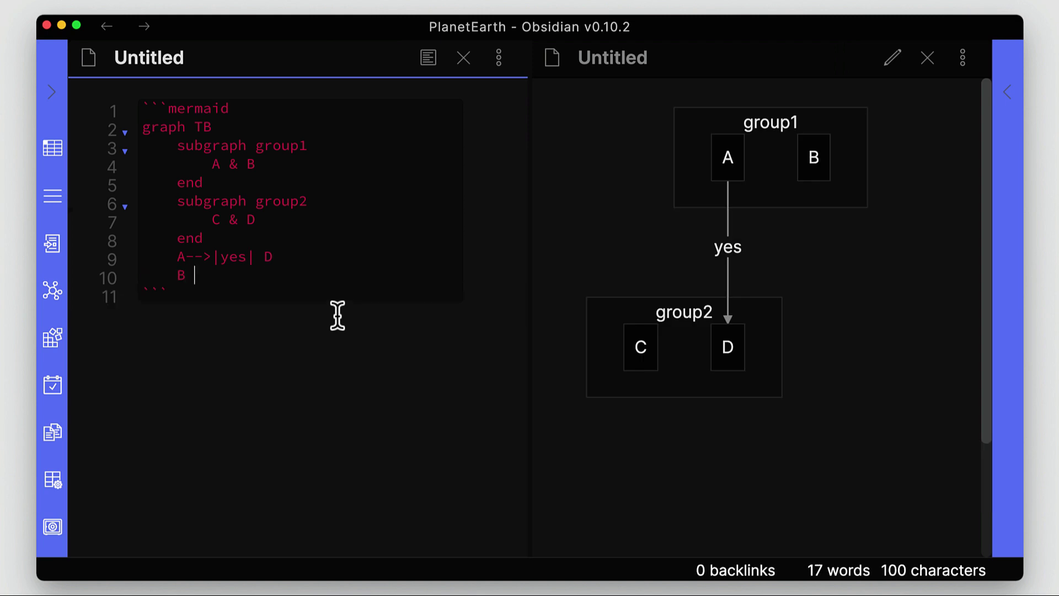
{"action": "key", "text": "BackSpace"}
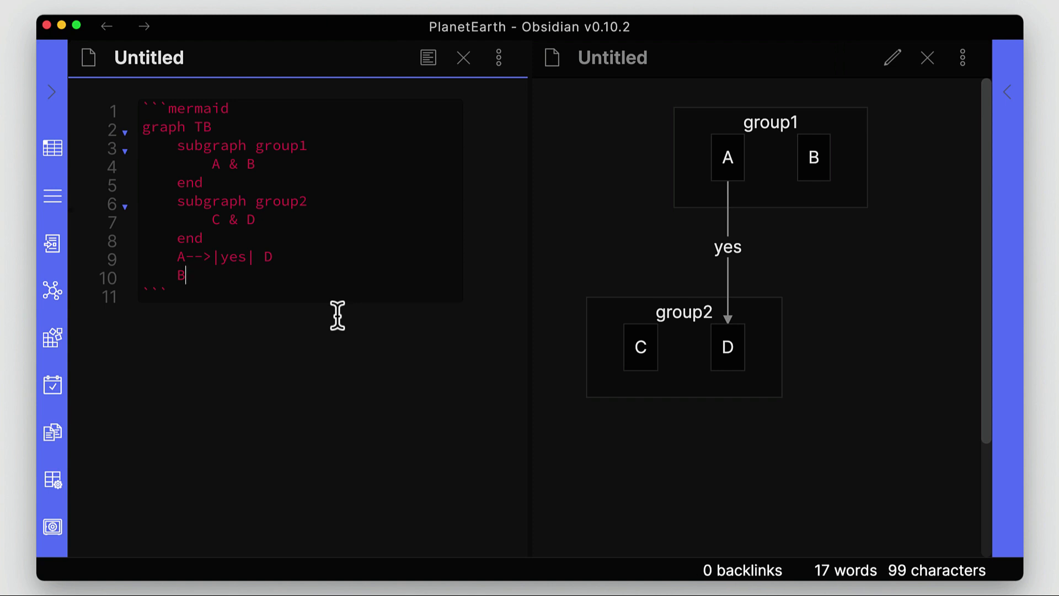
{"action": "type", "text": "-->"}
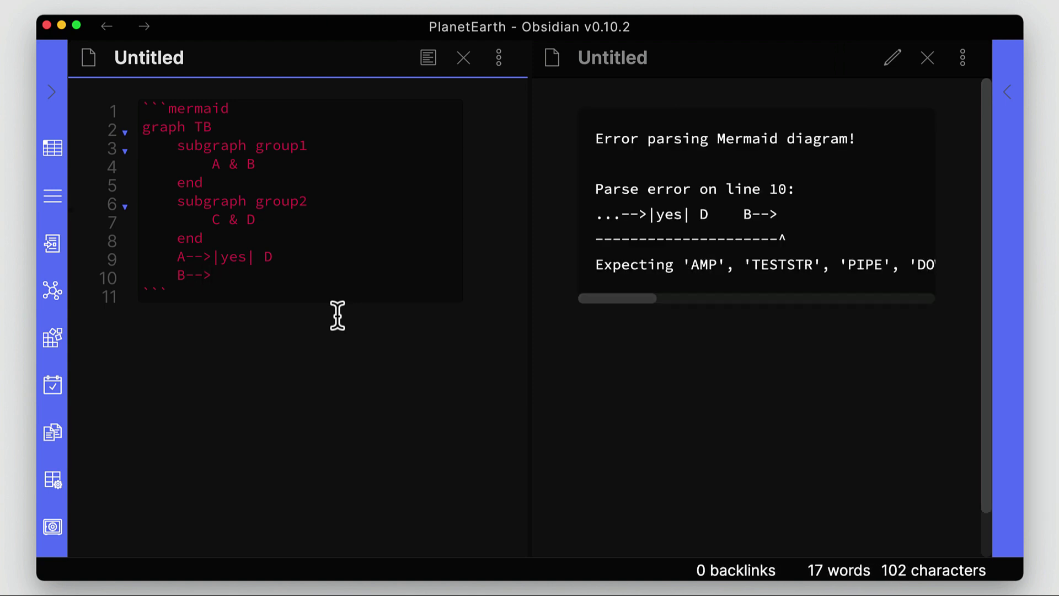
{"action": "type", "text": "|no|"}
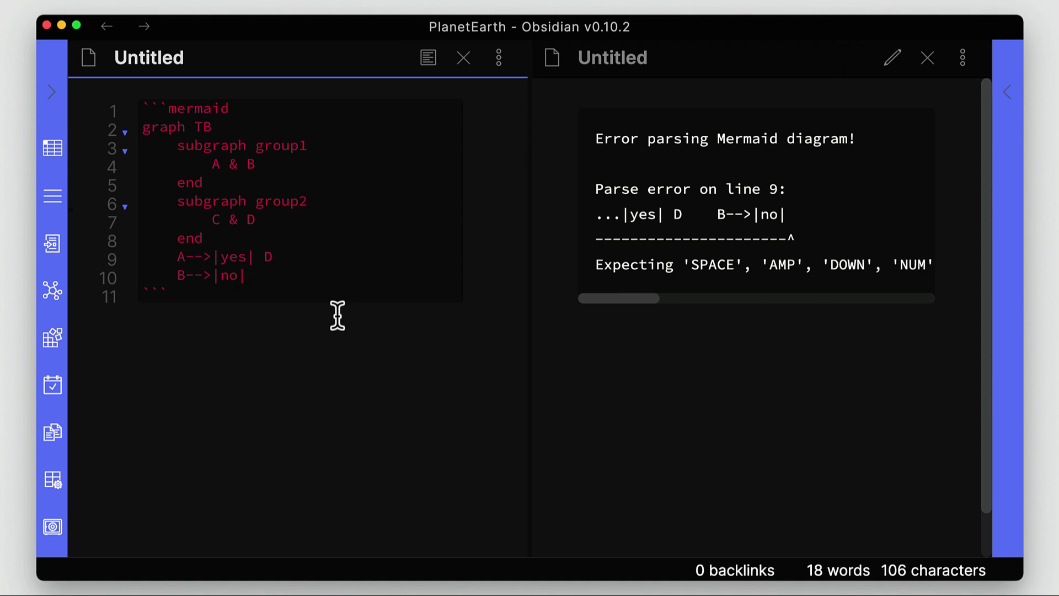
{"action": "key", "text": "BackSpace"}
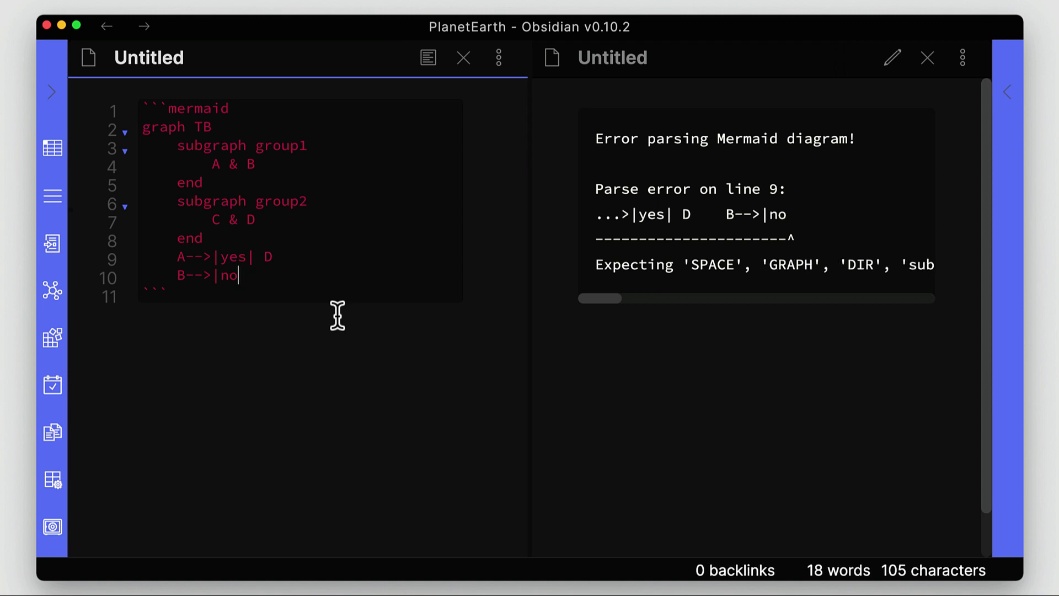
{"action": "type", "text": "| C"}
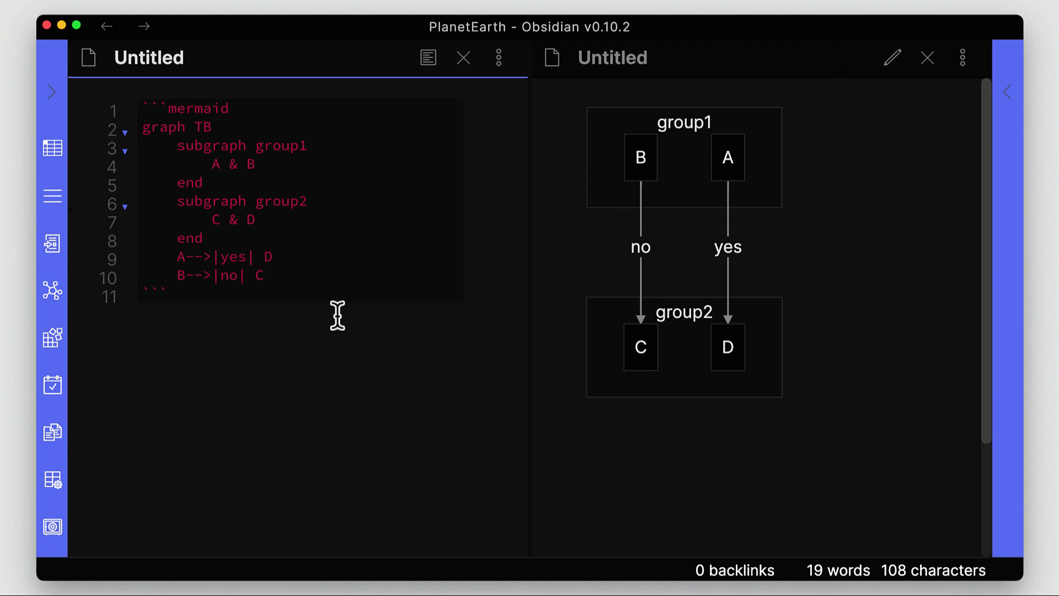
Step: Reverse the no link so that it reads C-->|no| B
{"action": "key", "text": "Left"}
{"action": "key", "text": "Left"}
{"action": "key", "text": "Left"}
{"action": "key", "text": "Left"}
{"action": "key", "text": "Left"}
{"action": "key", "text": "Left"}
{"action": "key", "text": "Left"}
{"action": "key", "text": "Left"}
{"action": "key", "text": "Left"}
{"action": "key", "text": "BackSpace"}
{"action": "type", "text": "C"}
{"action": "key", "text": "Right"}
{"action": "key", "text": "Right"}
{"action": "key", "text": "Right"}
{"action": "key", "text": "Right"}
{"action": "key", "text": "Right"}
{"action": "key", "text": "Right"}
{"action": "key", "text": "Right"}
{"action": "key", "text": "Right"}
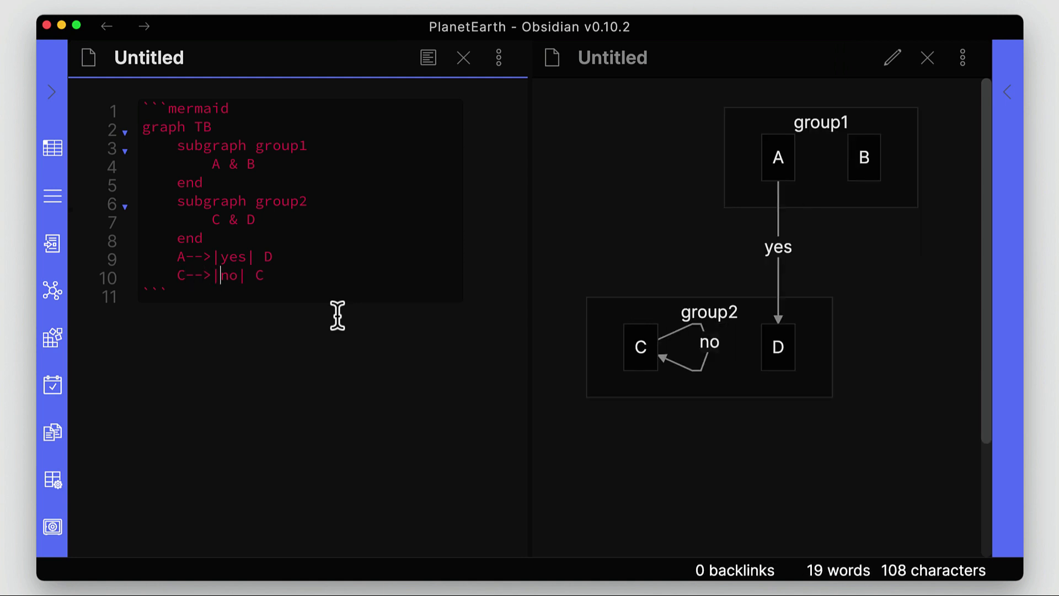
{"action": "key", "text": "Right"}
{"action": "key", "text": "BackSpace"}
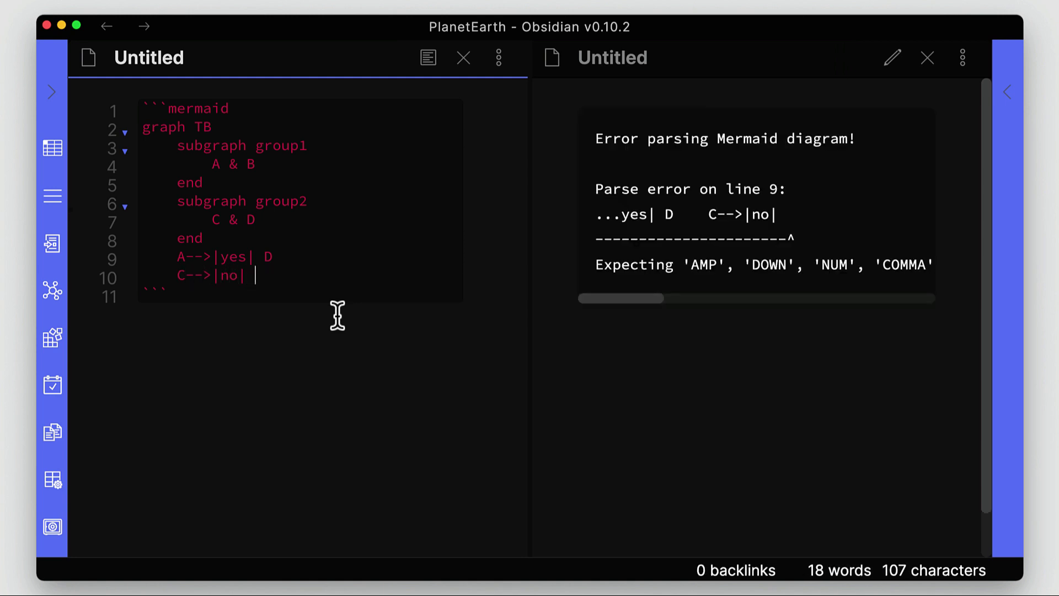
{"action": "type", "text": "B"}
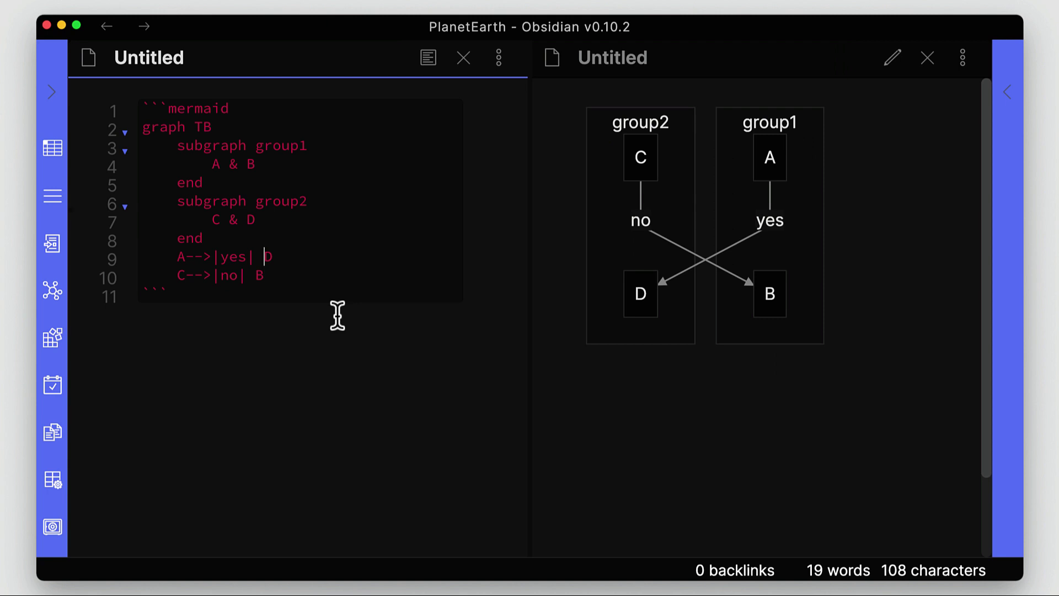
Step: Change the graph direction on the second line to LR
{"action": "key", "text": "Up"}
{"action": "key", "text": "Up"}
{"action": "key", "text": "Up"}
{"action": "key", "text": "Up"}
{"action": "key", "text": "Up"}
{"action": "key", "text": "Up"}
{"action": "key", "text": "Up"}
{"action": "key", "text": "Up"}
{"action": "key", "text": "Down"}
{"action": "key", "text": "BackSpace"}
{"action": "key", "text": "BackSpace"}
{"action": "type", "text": "LR"}
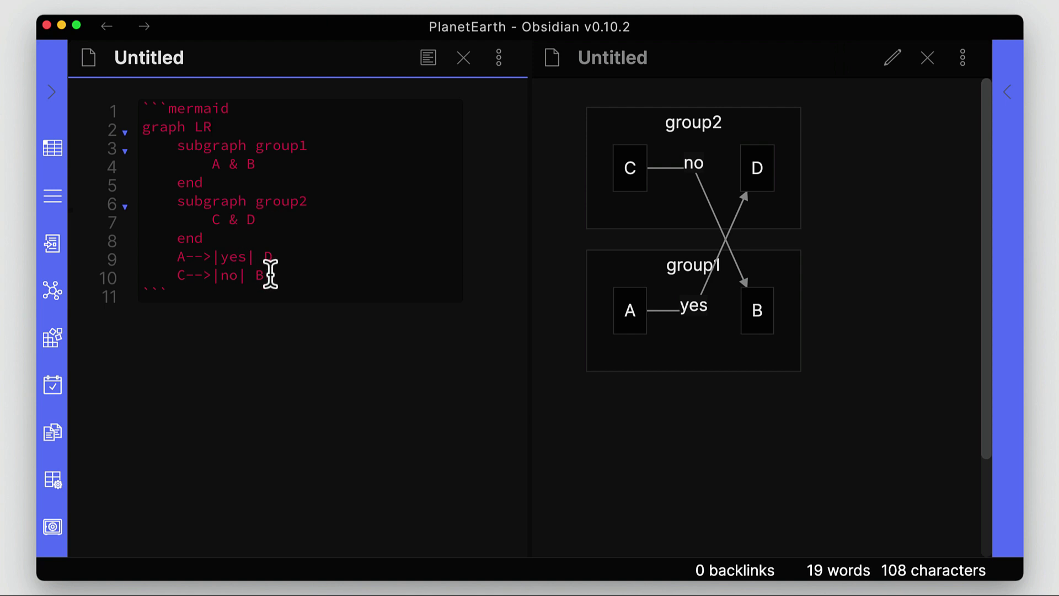
Step: Replace both subgraphs and their links with the single square node id1[squared]
{"action": "left_click_drag", "start_coordinate": [266, 274], "coordinate": [180, 155]}
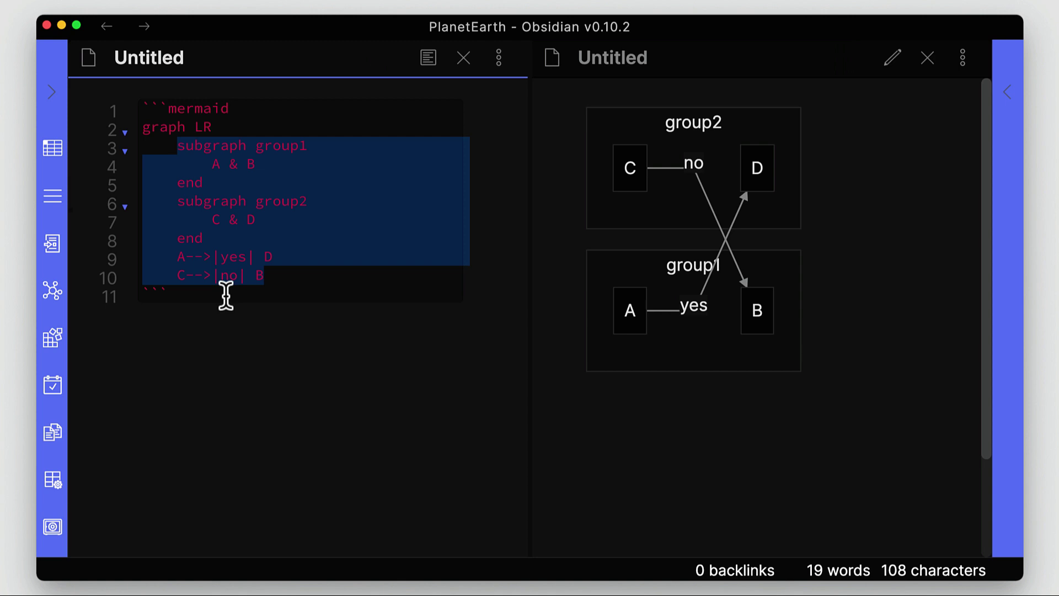
{"action": "type", "text": "id"}
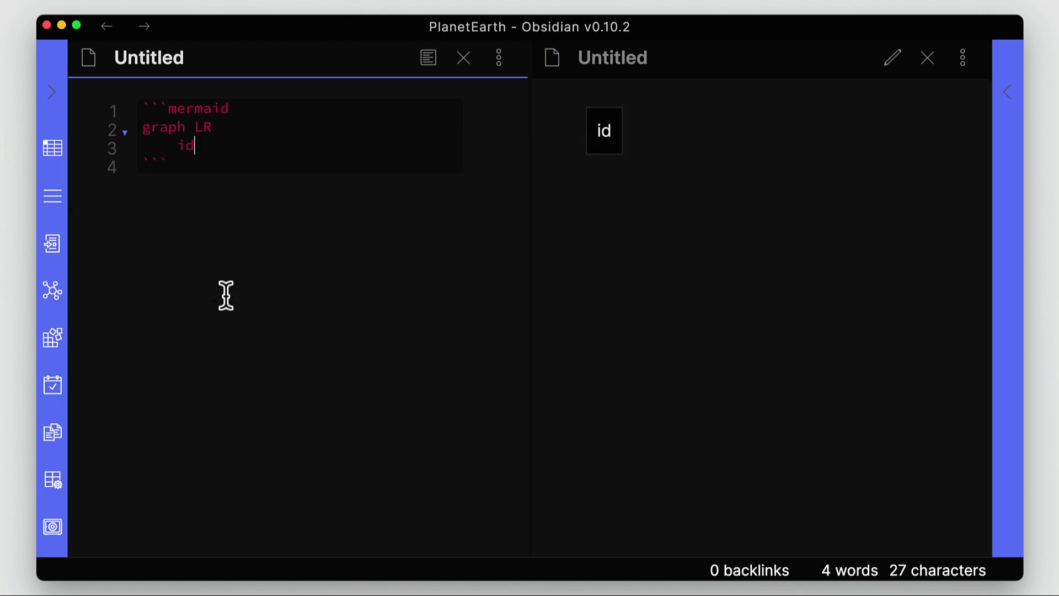
{"action": "type", "text": "1"}
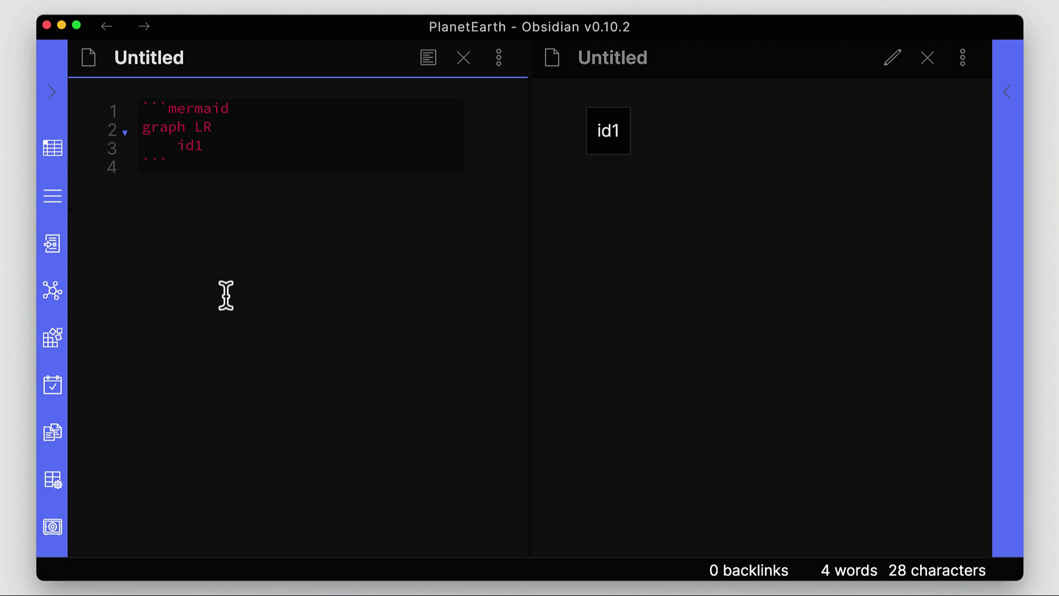
{"action": "type", "text": "["}
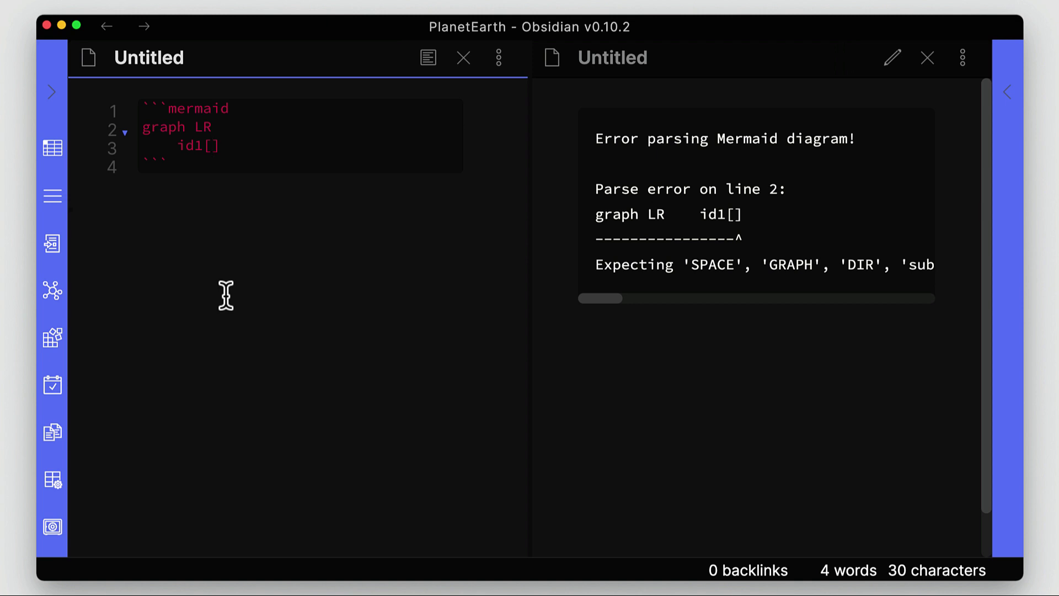
{"action": "type", "text": "squared"}
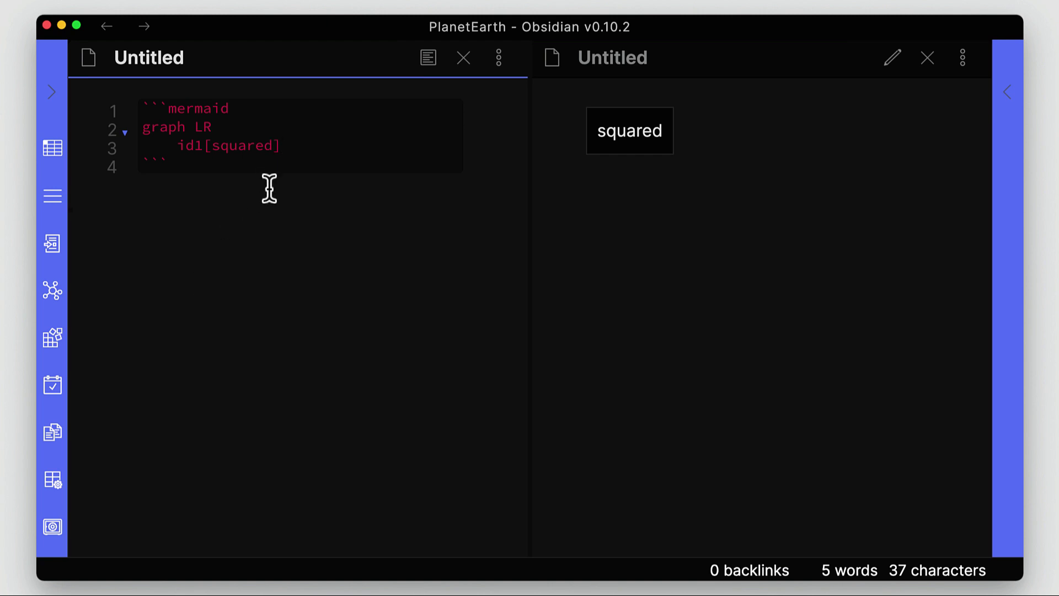
Step: Add the rounded node id2(rounded) on the line below id1, followed by a new line
{"action": "key", "text": "Return"}
{"action": "type", "text": "id"}
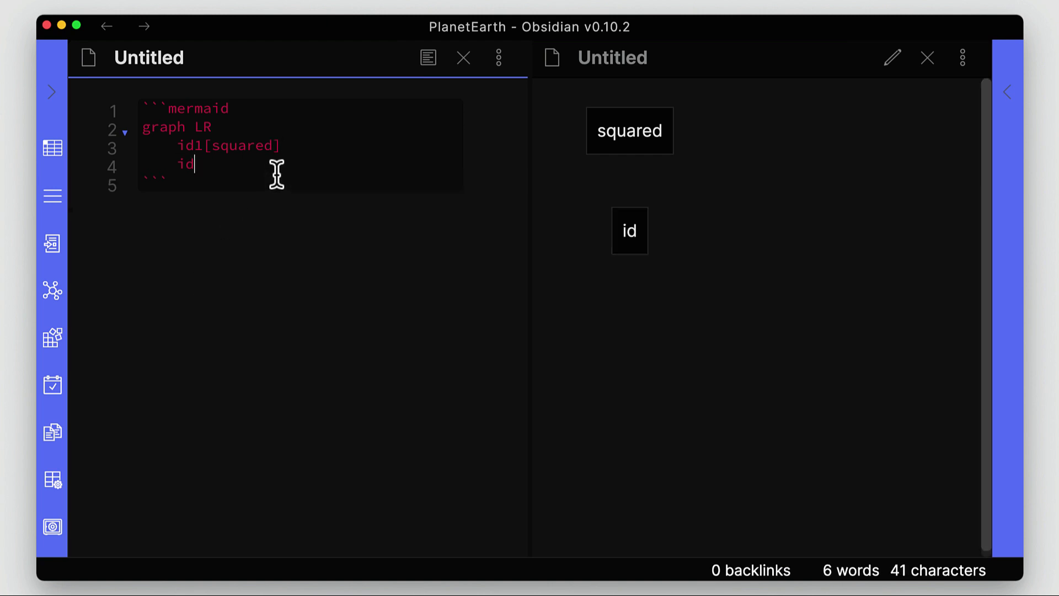
{"action": "type", "text": "2"}
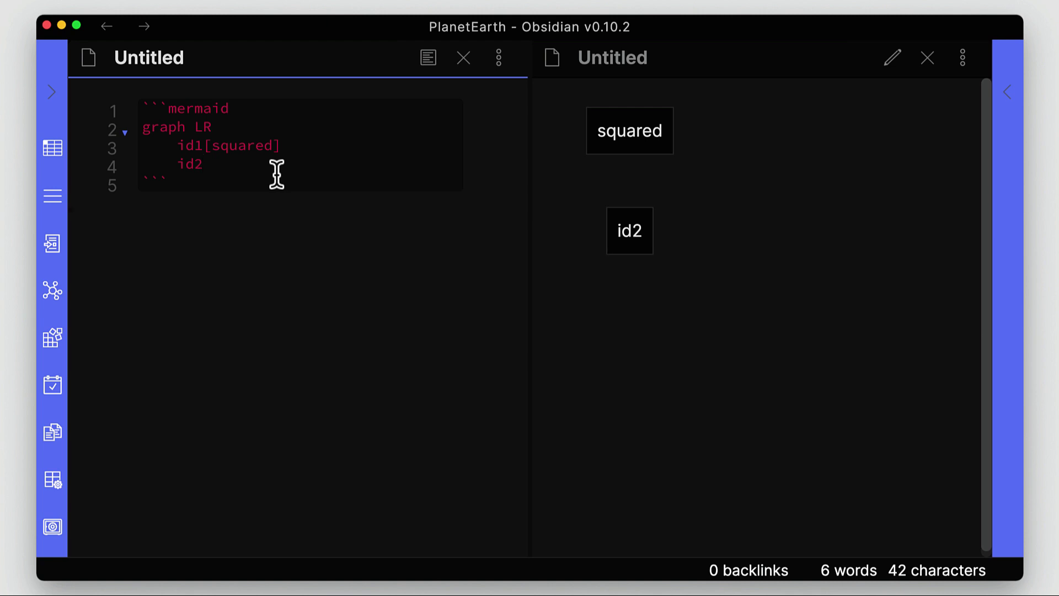
{"action": "type", "text": "(rounded"}
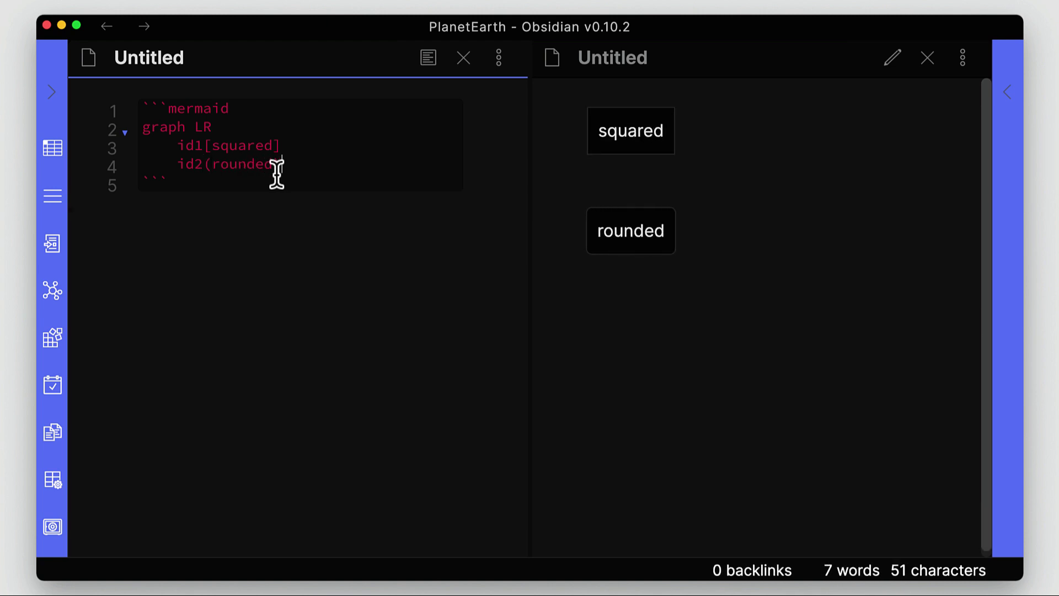
{"action": "key", "text": "Return"}
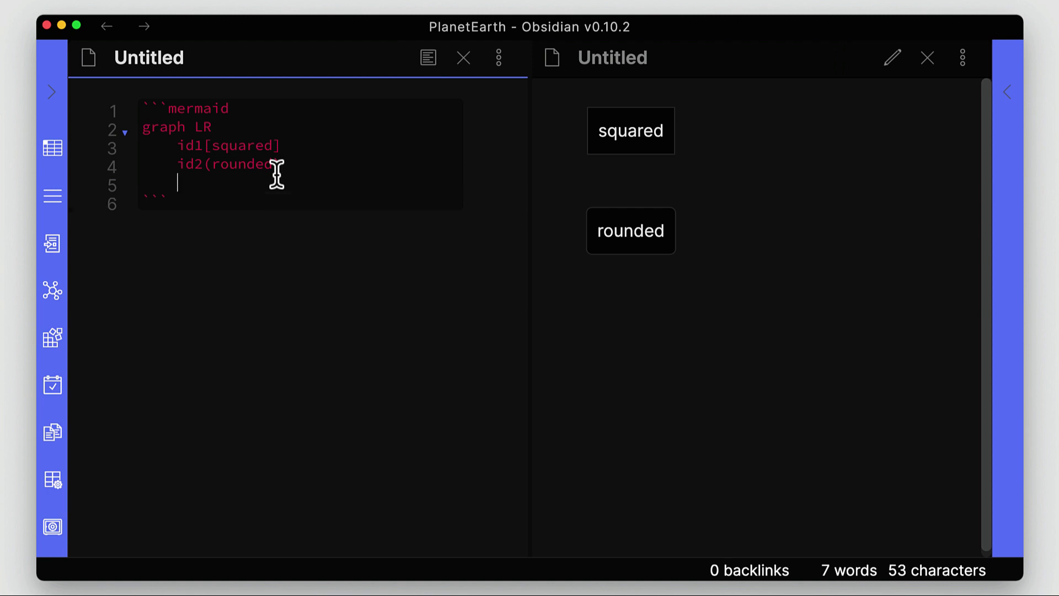
Step: Add the stadium-shaped node id3([round]) on the line below id2, followed by a new line
{"action": "type", "text": "id"}
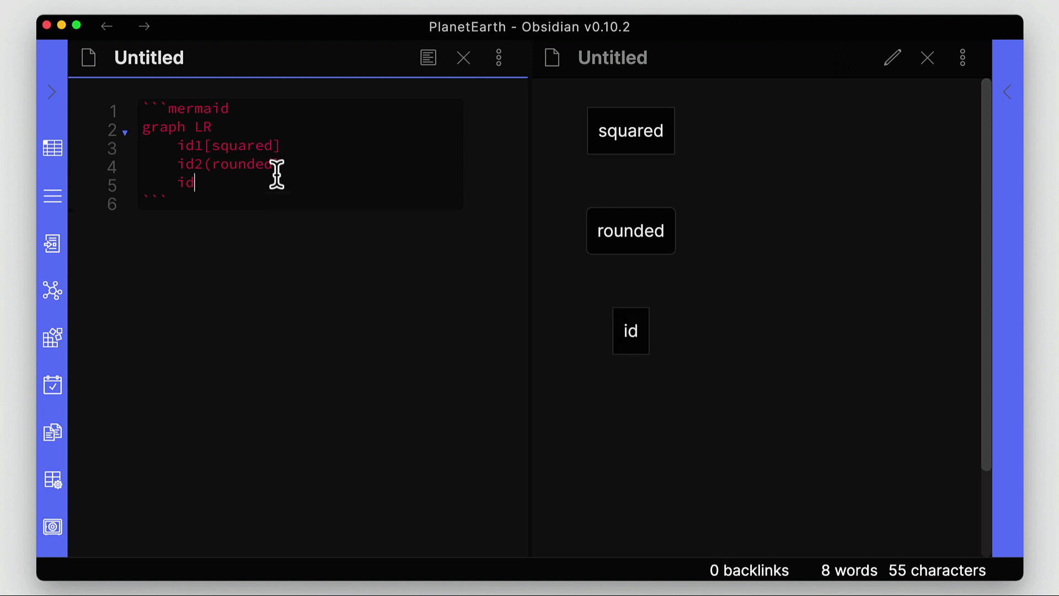
{"action": "type", "text": "3"}
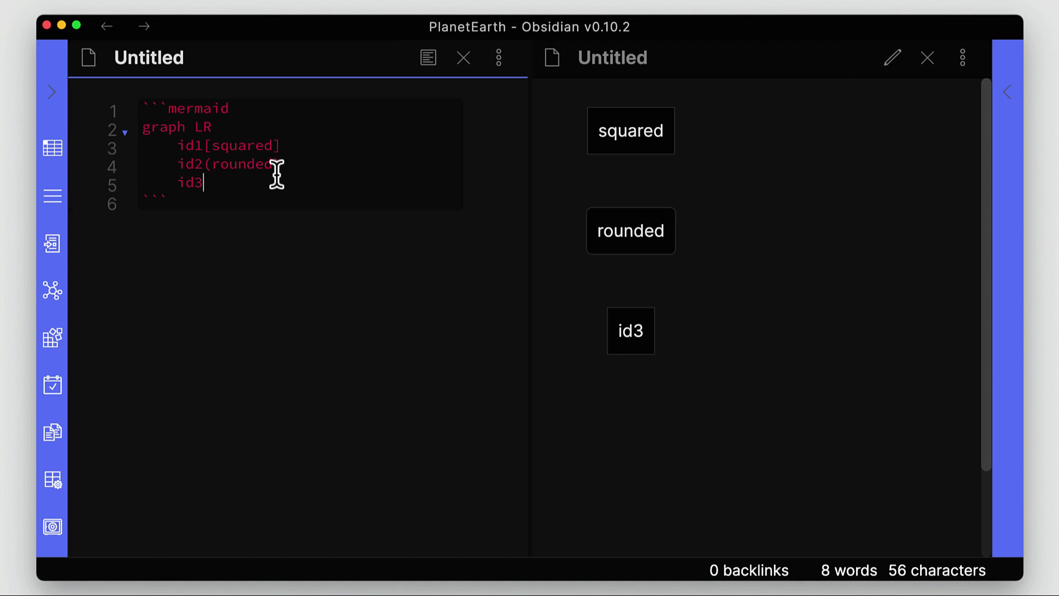
{"action": "key", "text": "BackSpace"}
{"action": "type", "text": "()"}
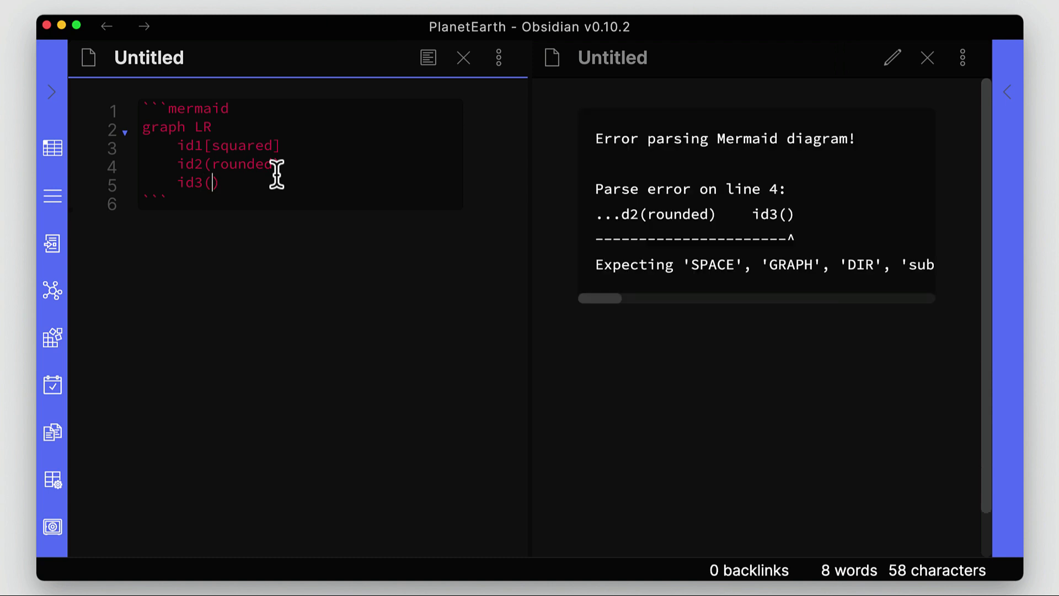
{"action": "type", "text": "["}
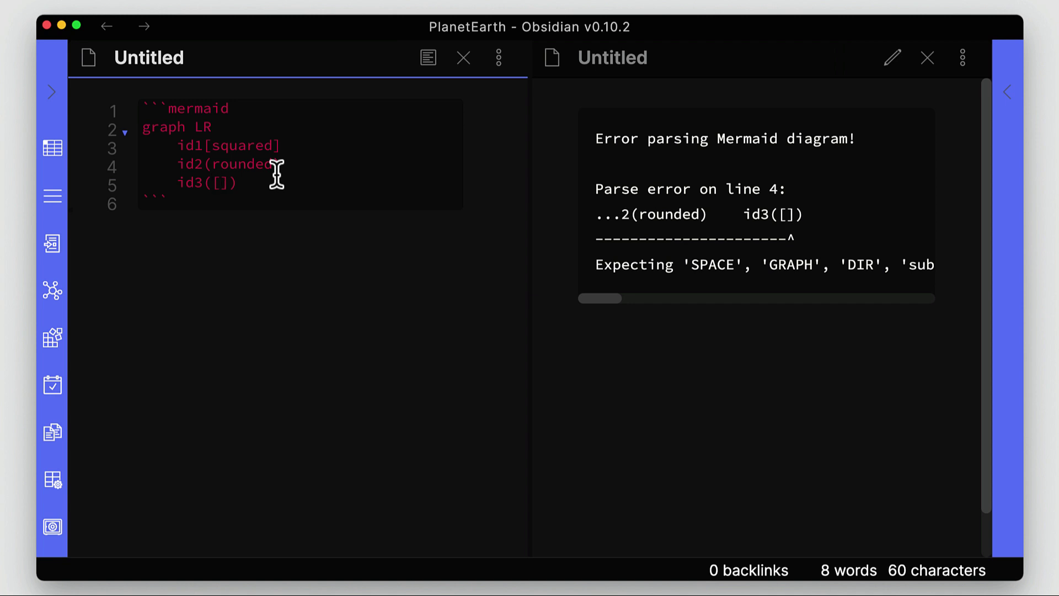
{"action": "type", "text": "rounded"}
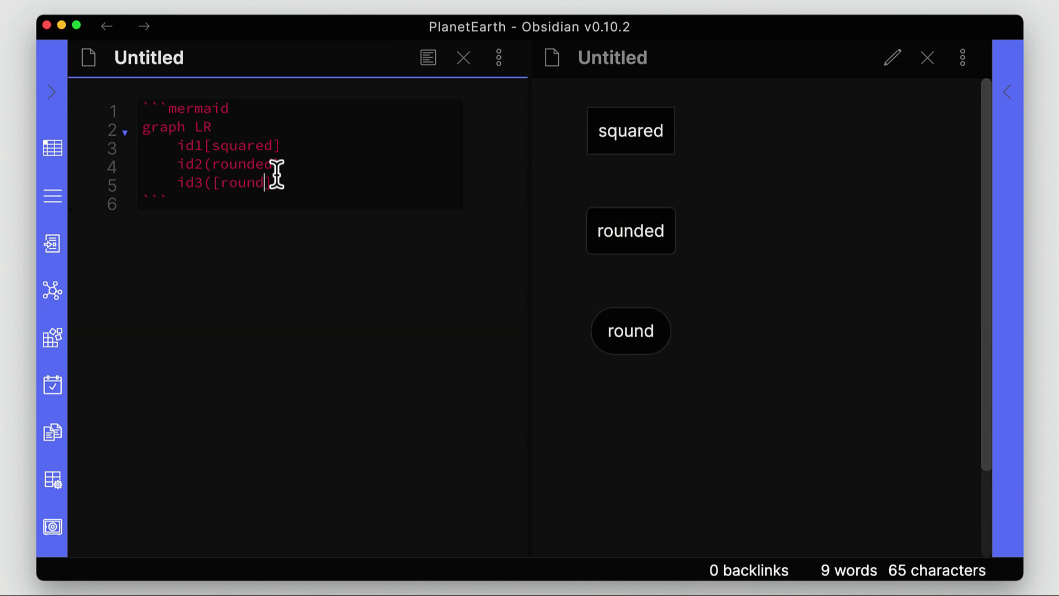
{"action": "key", "text": "BackSpace"}
{"action": "key", "text": "BackSpace"}
{"action": "key", "text": "Return"}
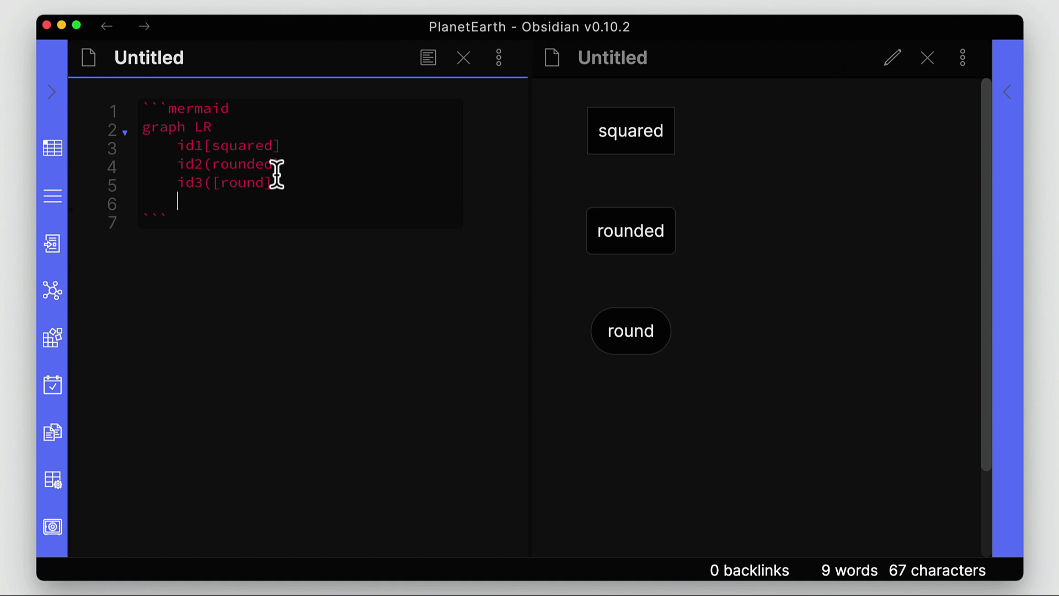
Step: Add the cylinder node id4[(cylinder)] on the line below id3, followed by a new line
{"action": "type", "text": "id4"}
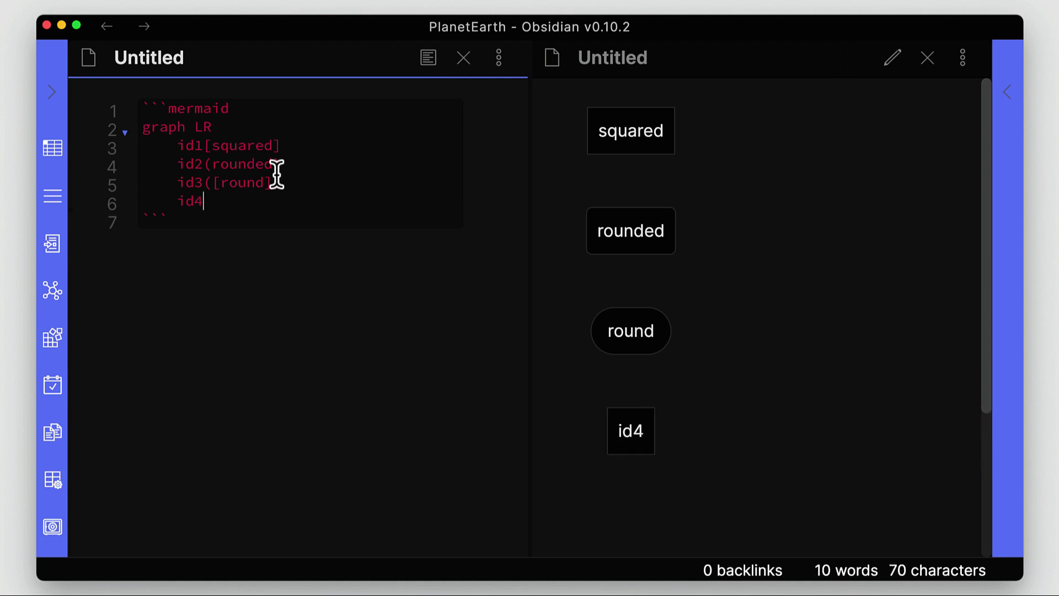
{"action": "type", "text": "("}
{"action": "key", "text": "BackSpace"}
{"action": "type", "text": "["}
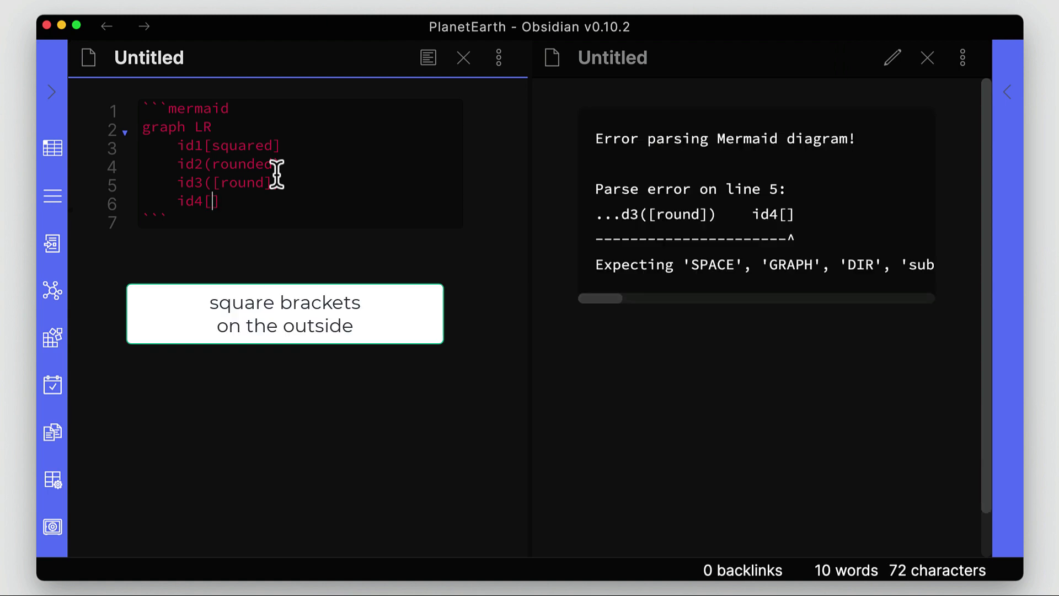
{"action": "type", "text": "("}
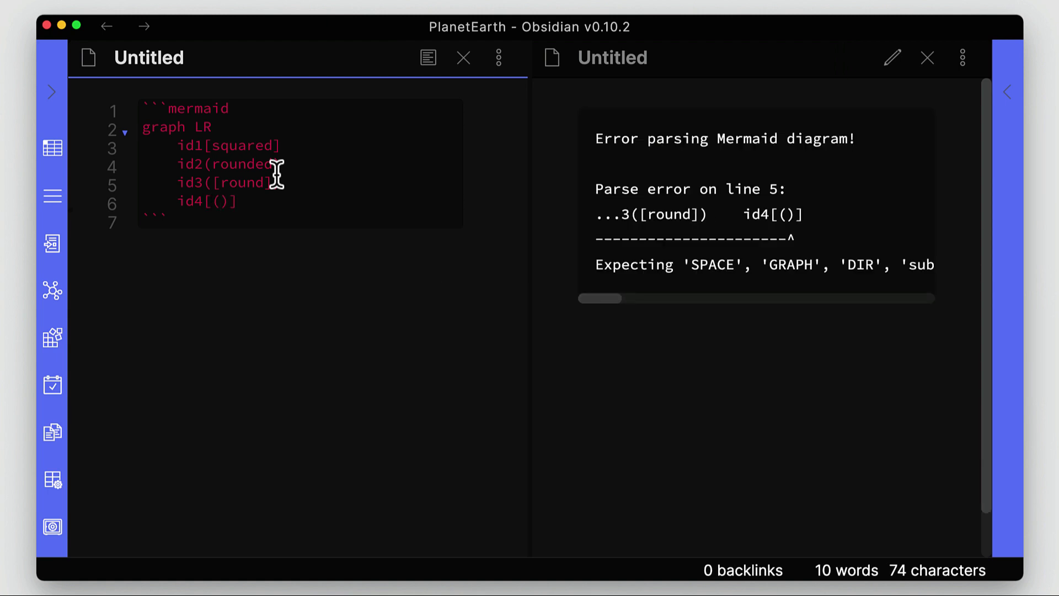
{"action": "type", "text": "c"}
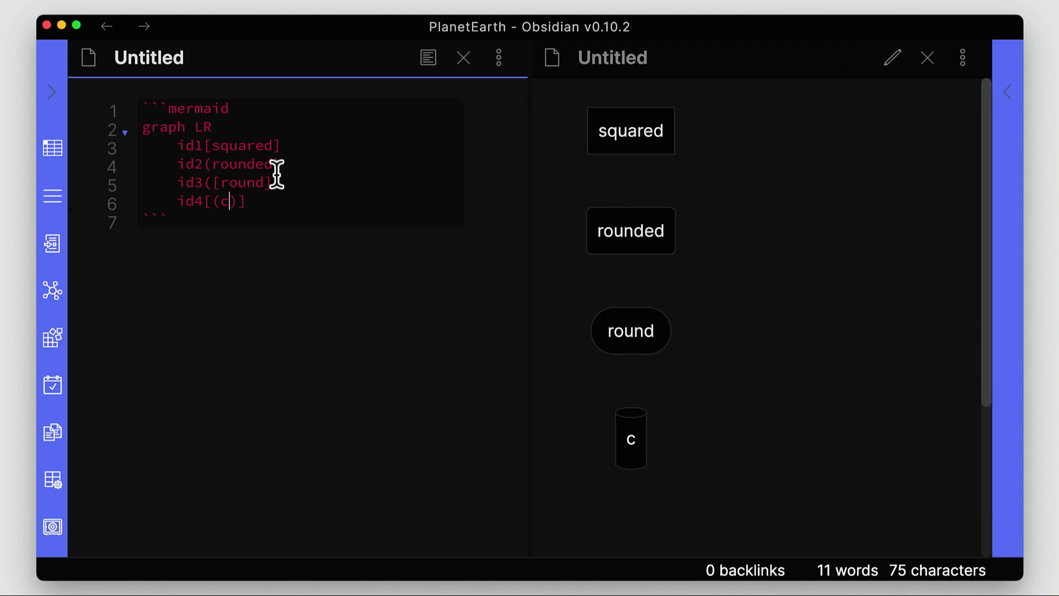
{"action": "type", "text": "ylind"}
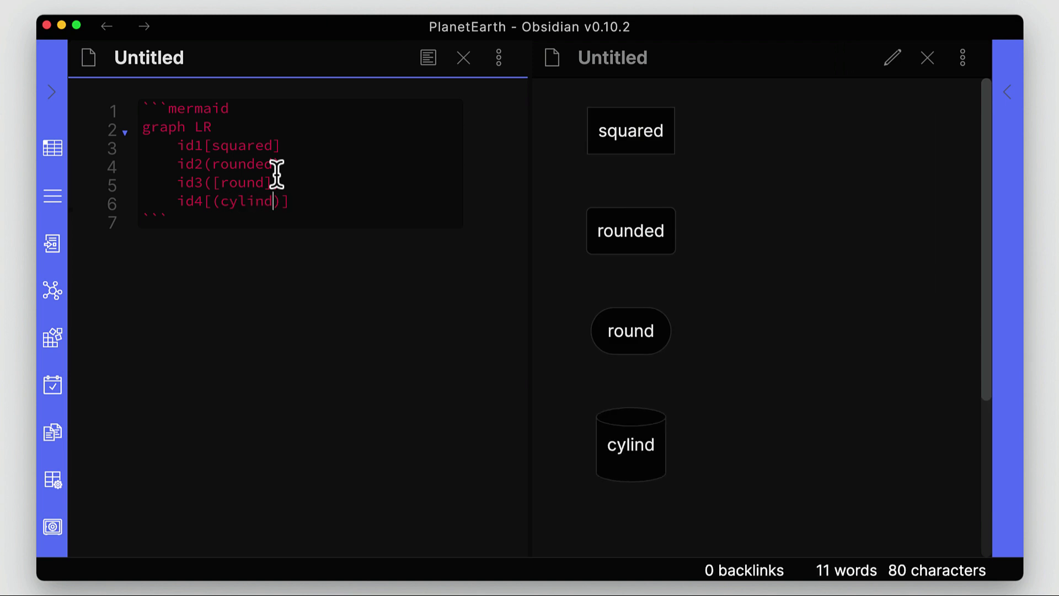
{"action": "type", "text": "er"}
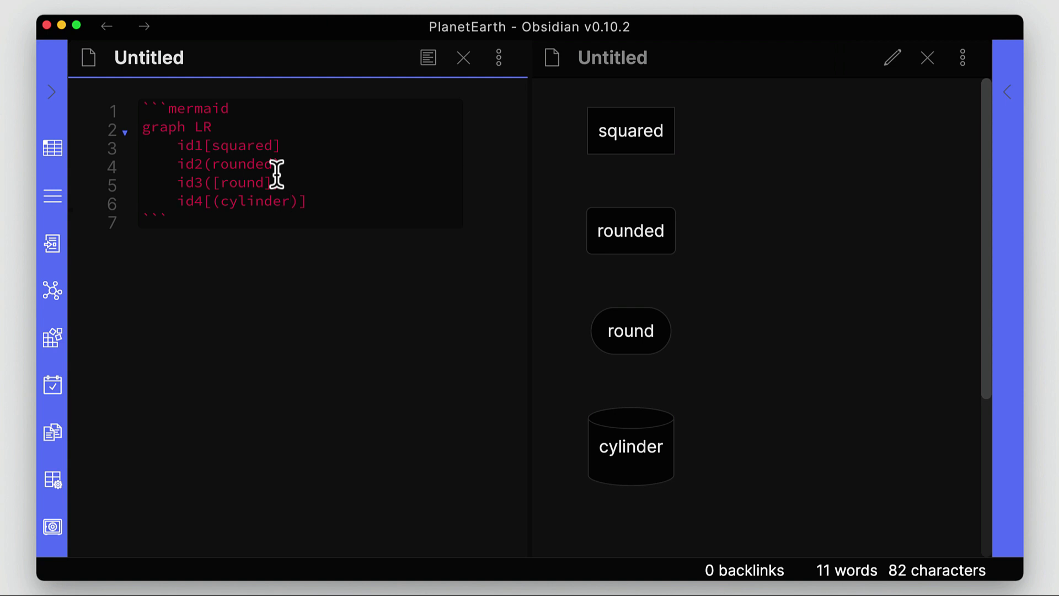
{"action": "key", "text": "Right"}
{"action": "key", "text": "Return"}
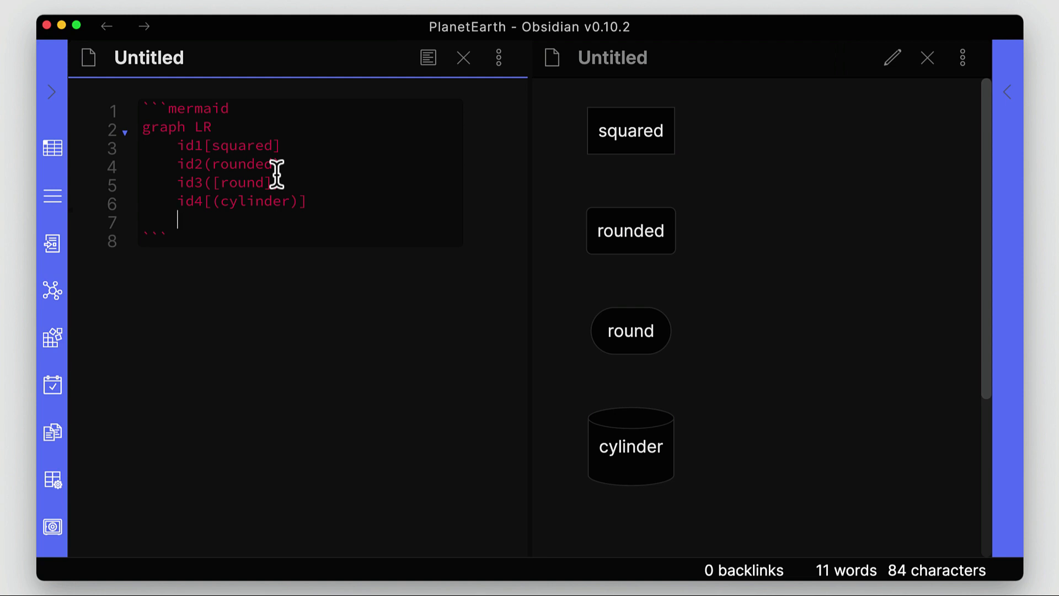
Step: Add the circular node id5((circle)) on the line below id4 and check its shape in the preview
{"action": "type", "text": "id"}
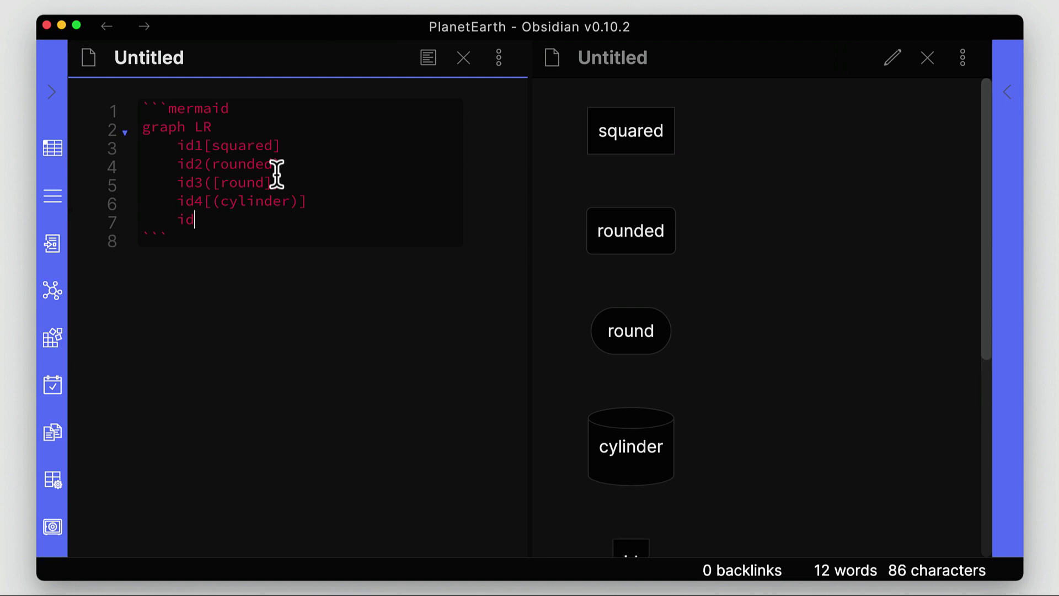
{"action": "type", "text": "5"}
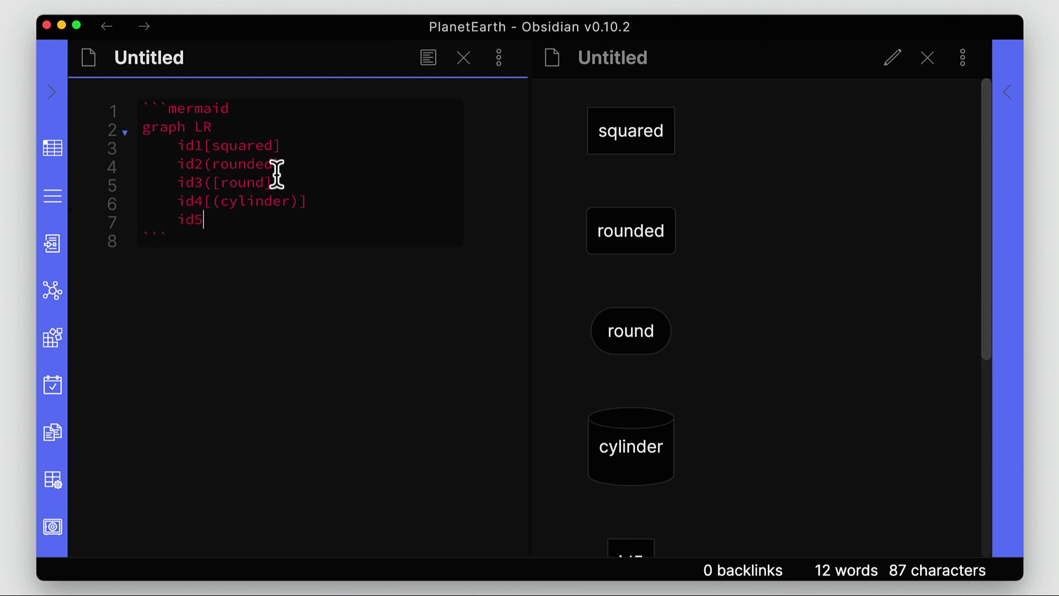
{"action": "type", "text": "(("}
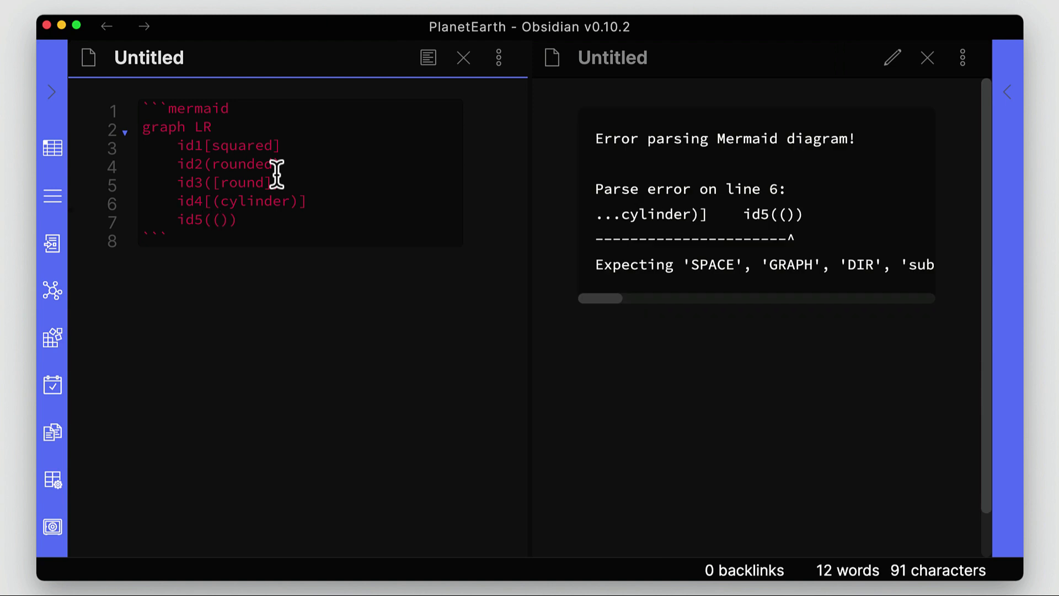
{"action": "type", "text": "circle"}
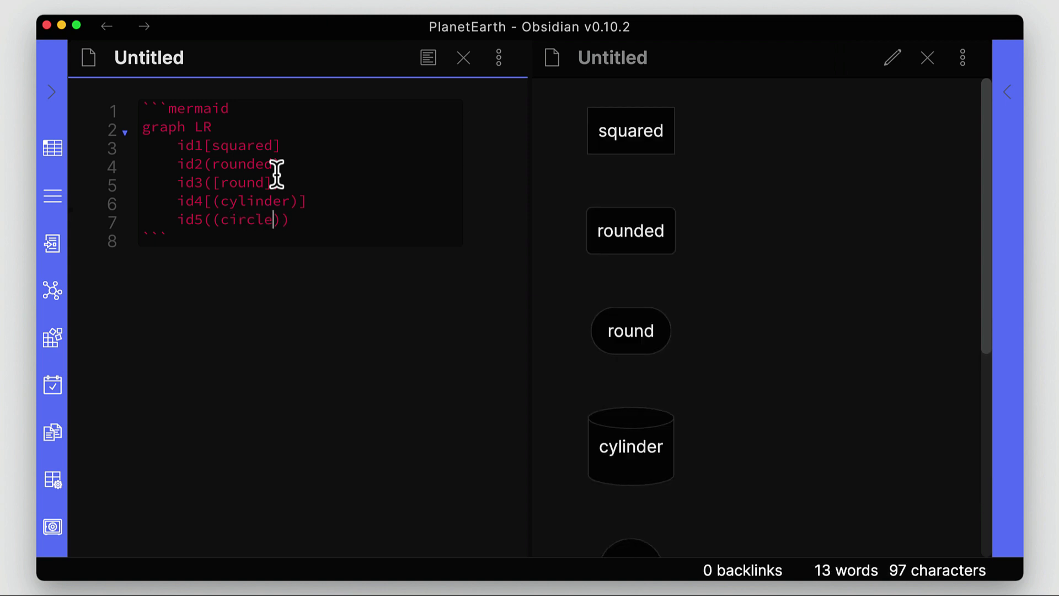
{"action": "scroll", "coordinate": [634, 333], "scroll_direction": "down", "scroll_amount": 6}
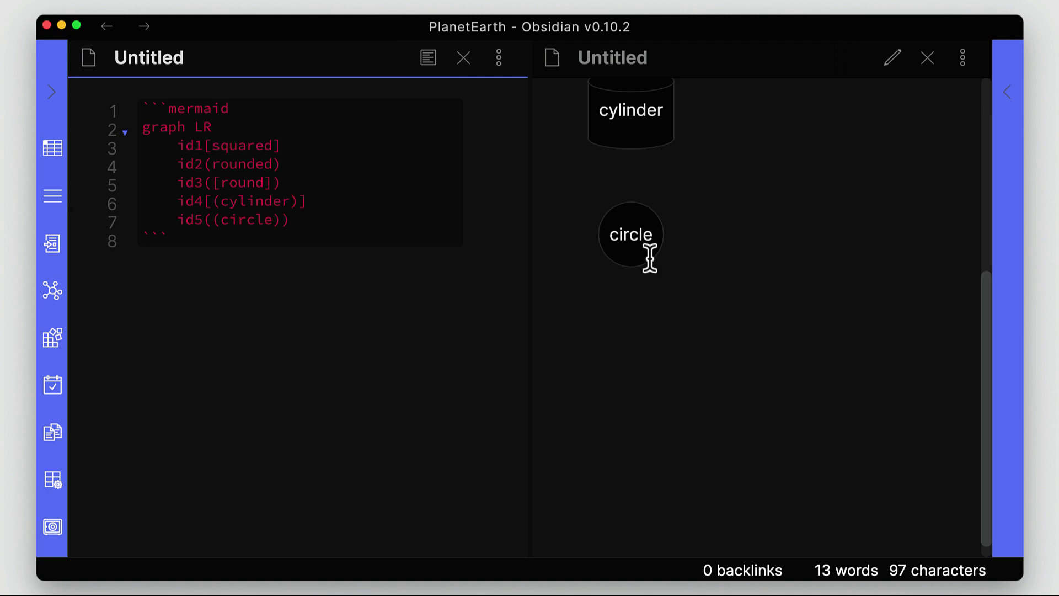
{"action": "scroll", "coordinate": [657, 275], "scroll_direction": "up", "scroll_amount": 2}
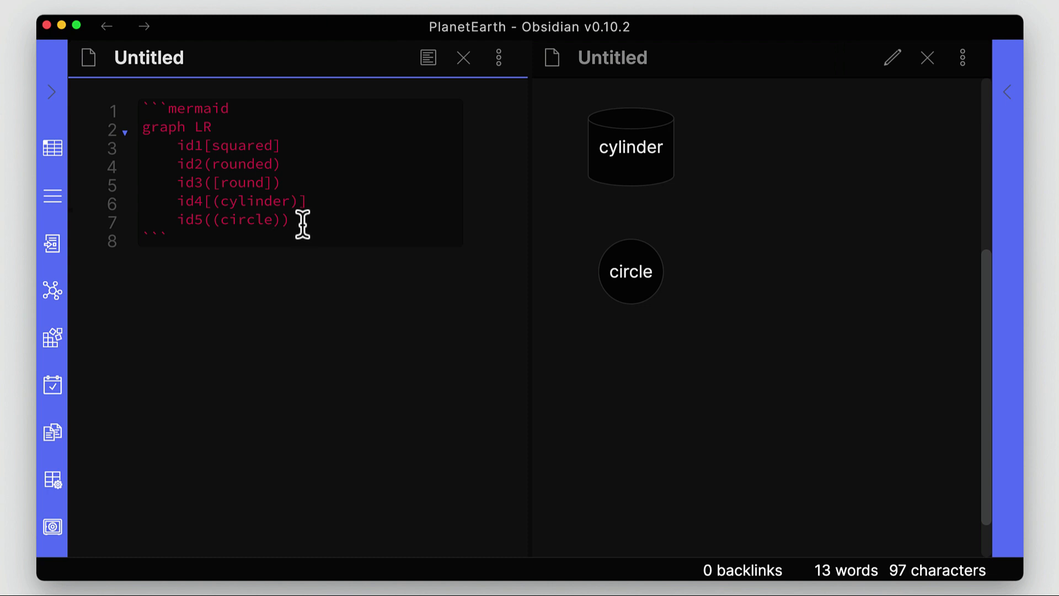
{"action": "left_click_drag", "start_coordinate": [301, 222], "coordinate": [239, 218]}
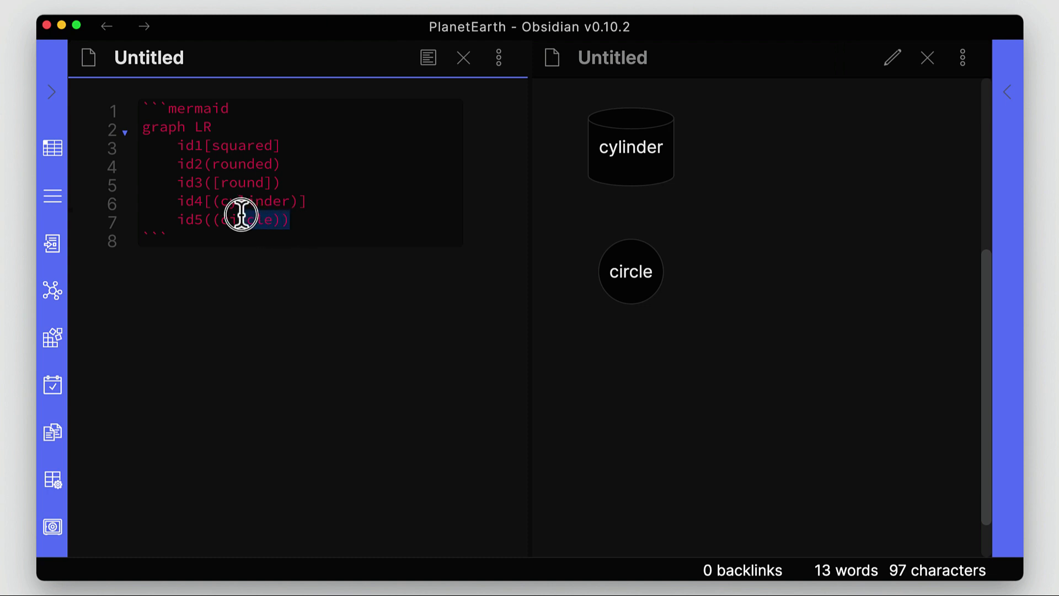
{"action": "left_click", "coordinate": [300, 222]}
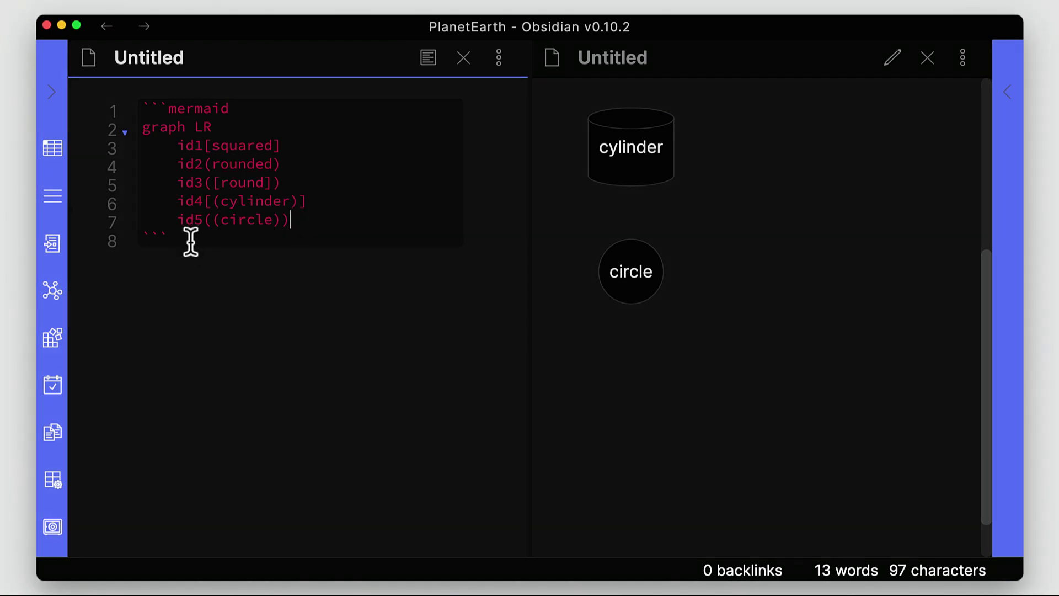
Step: Replace the whole code block with a graph TD flowchart linking Start, Is it?, OK, Rethink and End, plus a core logic subgraph containing B -->|Maybe| M[Think]
{"action": "left_click_drag", "start_coordinate": [149, 226], "coordinate": [98, 113]}
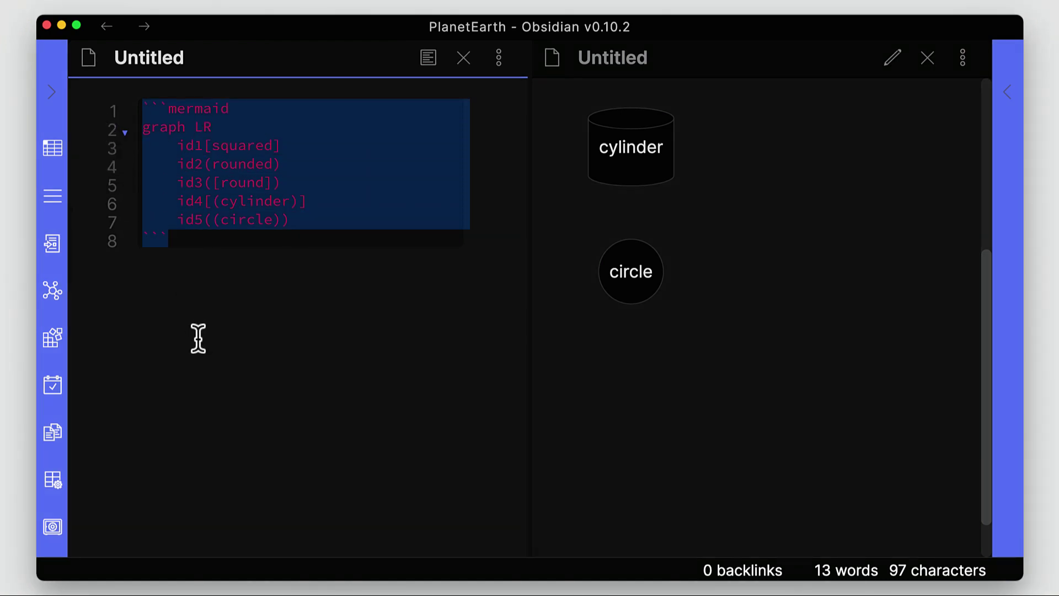
{"action": "type", "text": "```mermaid graph TD \tA[Start] --> B{Is it?}; \tB -->|Yes| C[OK]; \tC --> D[Rethink]; \tD --> B; \tB ---->|No| E[End];  \tsubgraph core logic \t\tB -->|Maybe| M[Think] \tend ```"}
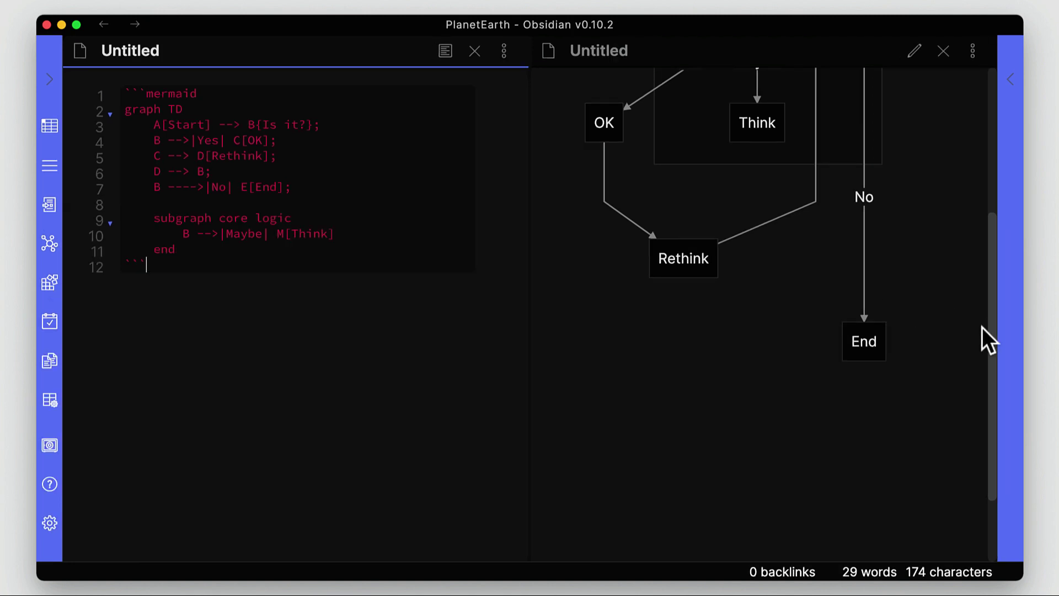
{"action": "left_click_drag", "start_coordinate": [981, 326], "coordinate": [984, 205]}
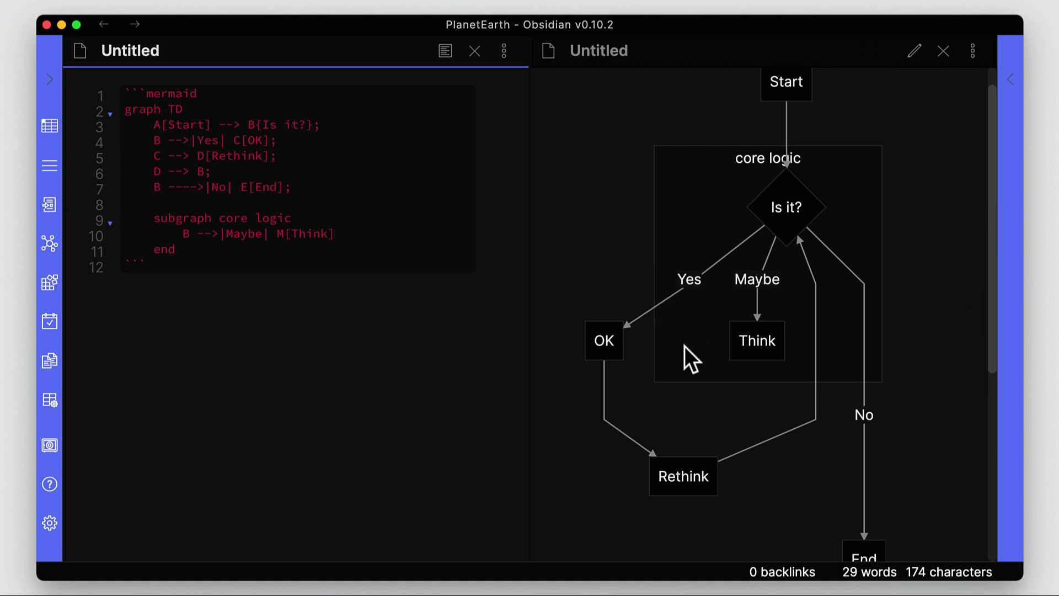
{"action": "key", "text": "super+minus"}
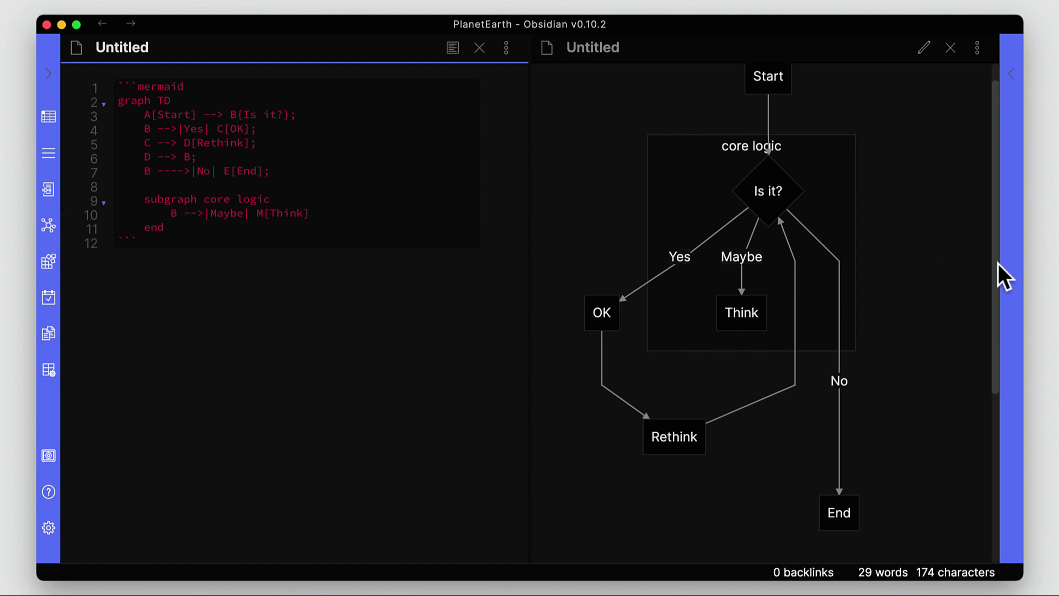
{"action": "left_click_drag", "start_coordinate": [994, 263], "coordinate": [991, 255]}
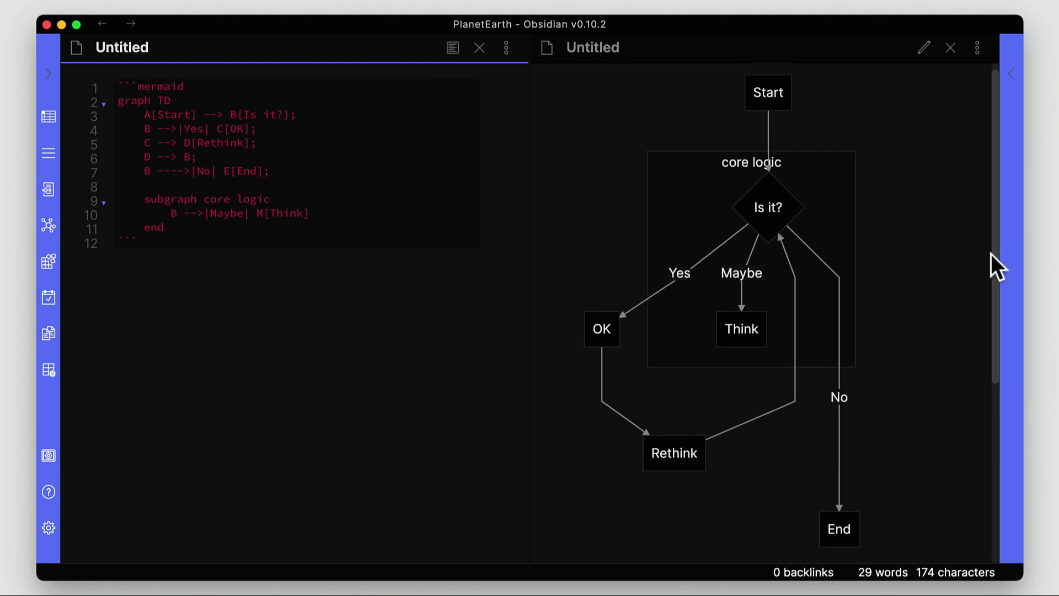